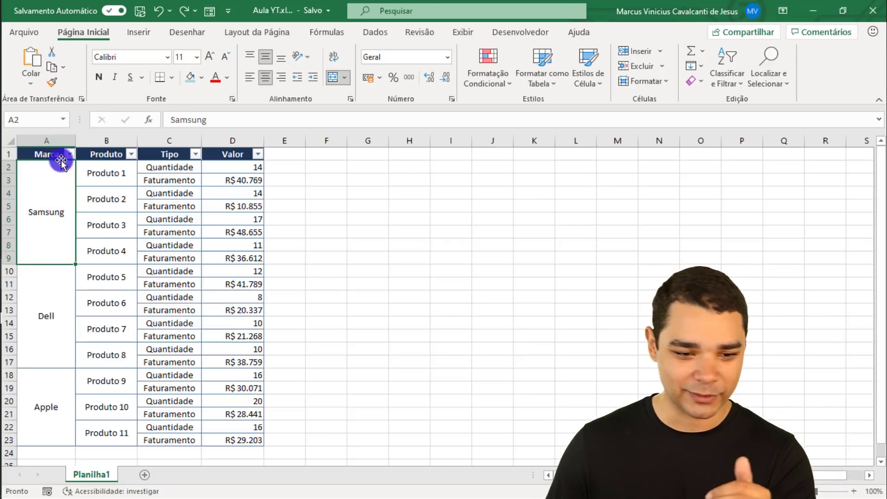
Step: Examine the merged cells Produto 1 to Produto 4 under Samsung and the Quantidade and Faturamento rows of Produto 1
left_click(94, 183)
left_click(95, 199)
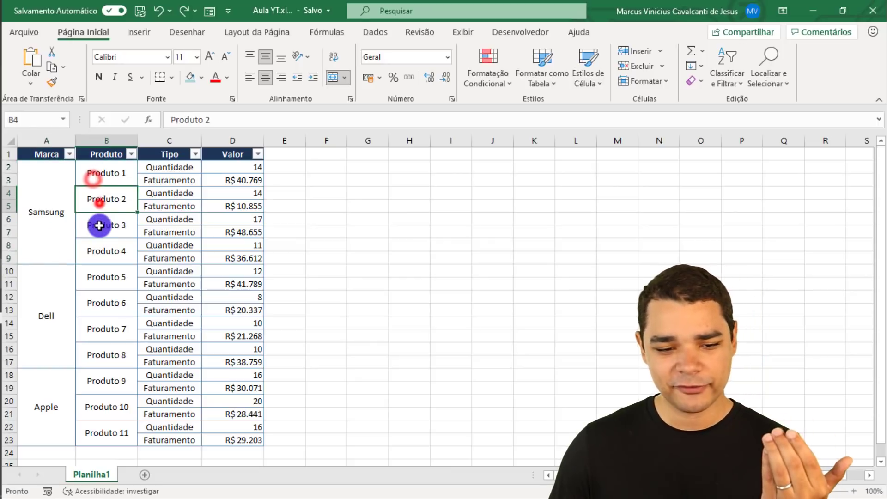
left_click(95, 224)
left_click(95, 251)
left_click(106, 176)
left_click(106, 196)
left_click(106, 220)
left_click(110, 255)
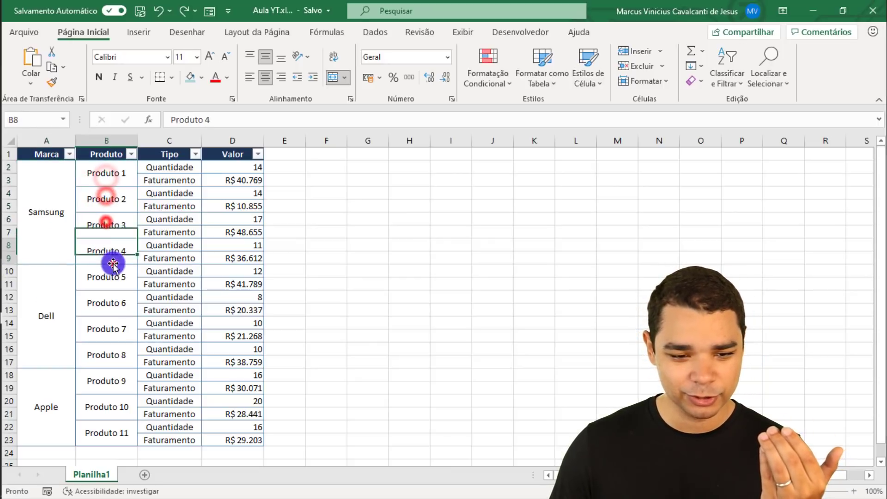
left_click(149, 170)
left_click(115, 177)
left_click(148, 176)
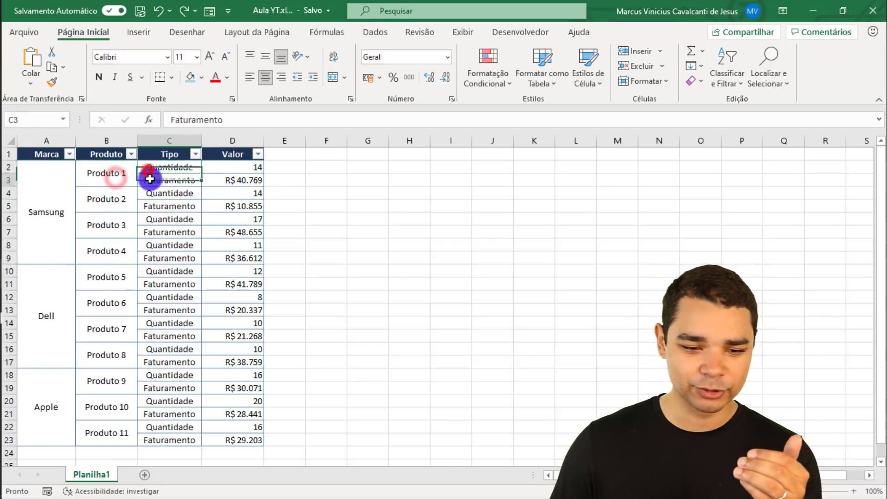
left_click(150, 170)
left_click(148, 179)
left_click(125, 177)
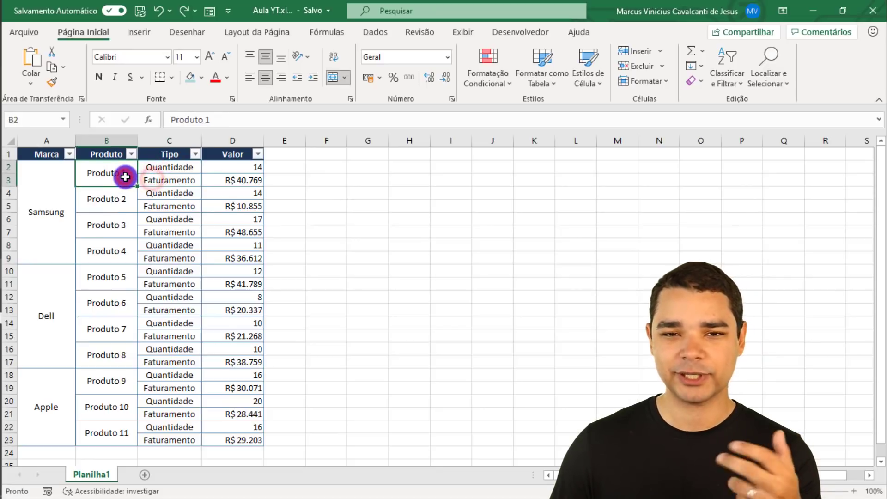
Step: Examine how the merged Samsung cell relates to its products and how Produto 1 spans its two Tipo rows
left_click(57, 185)
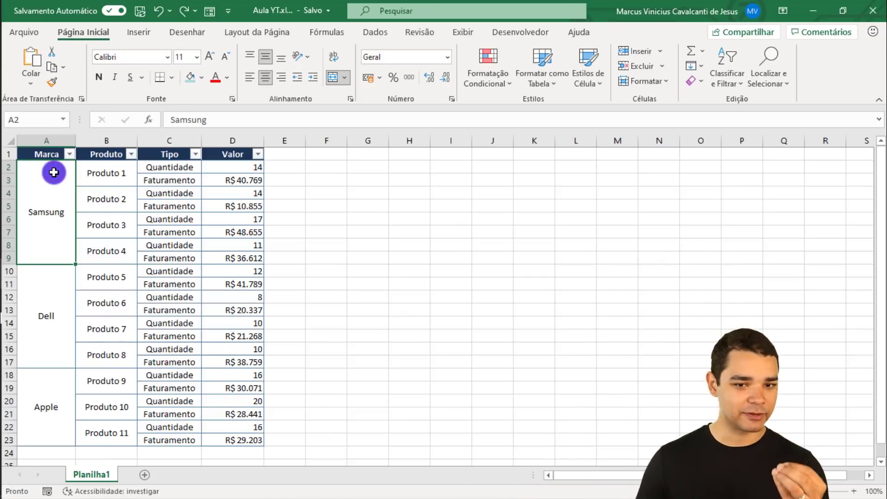
left_click(53, 156)
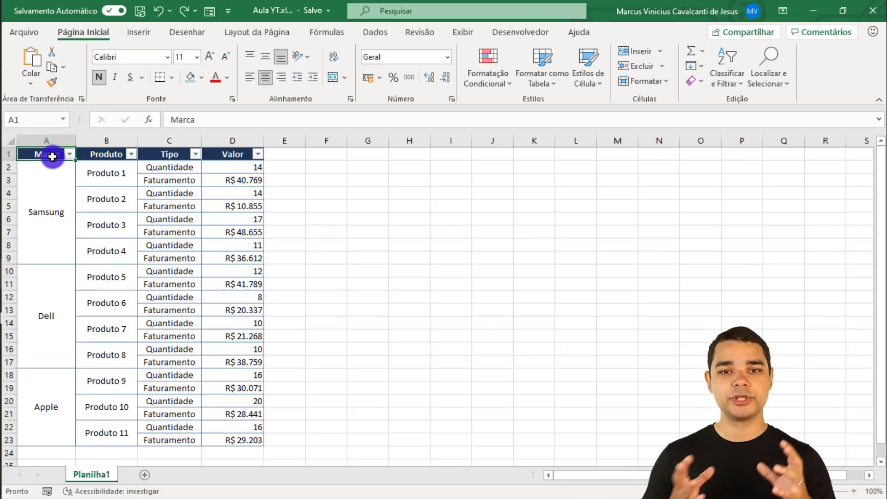
left_click(60, 181)
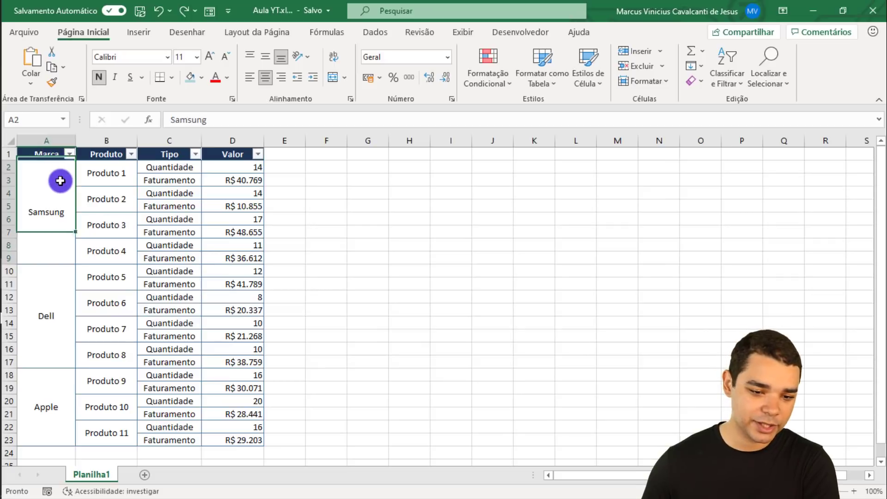
left_click(115, 172)
left_click(113, 193)
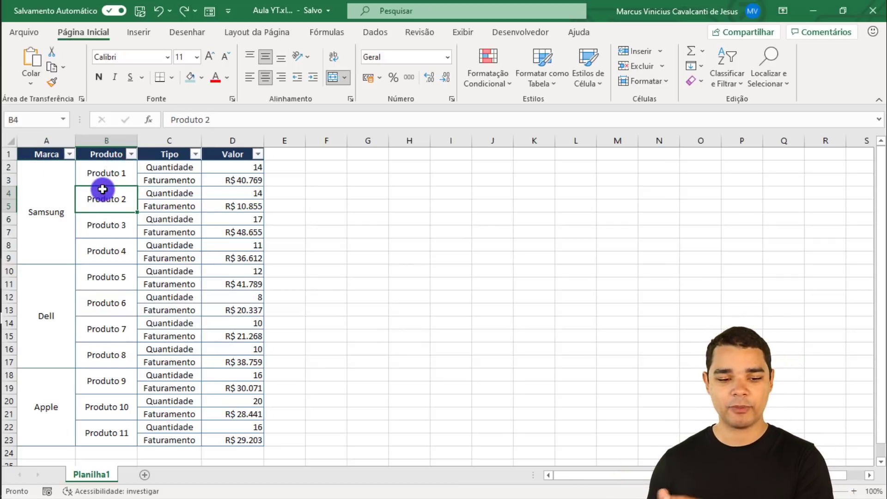
left_click(62, 188)
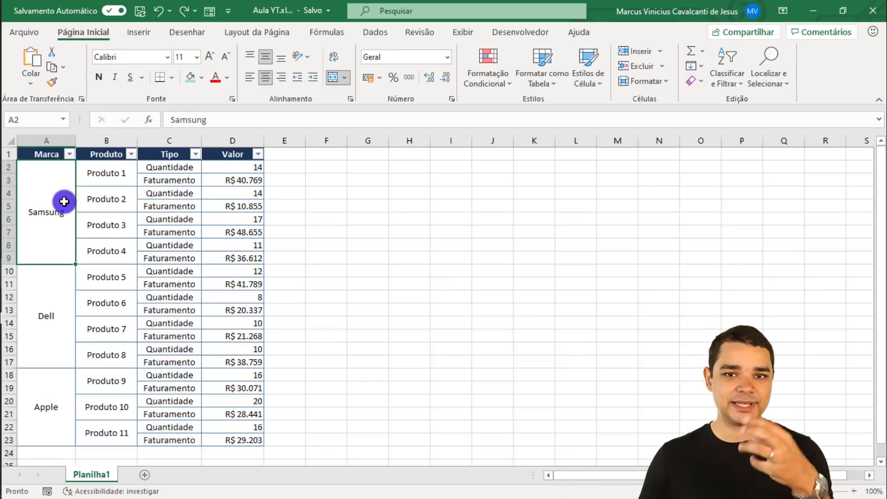
left_click(105, 175)
left_click(113, 198)
left_click(112, 223)
left_click(112, 250)
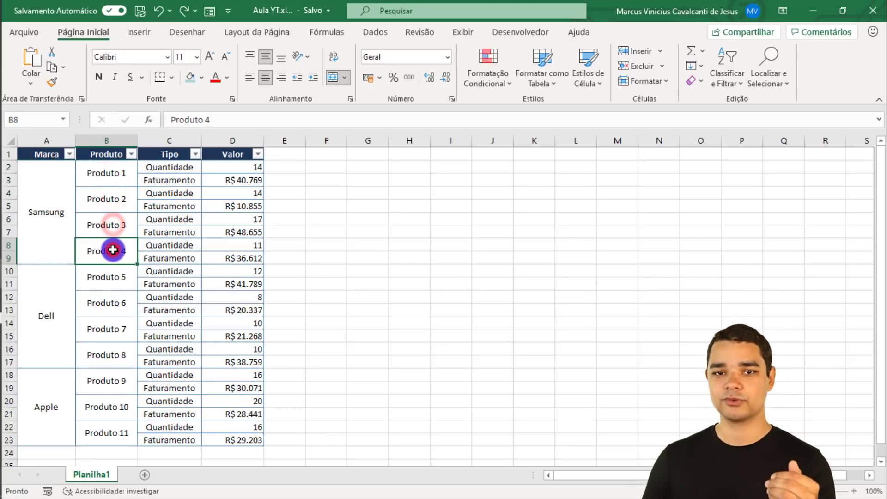
left_click(105, 178)
left_click(102, 194)
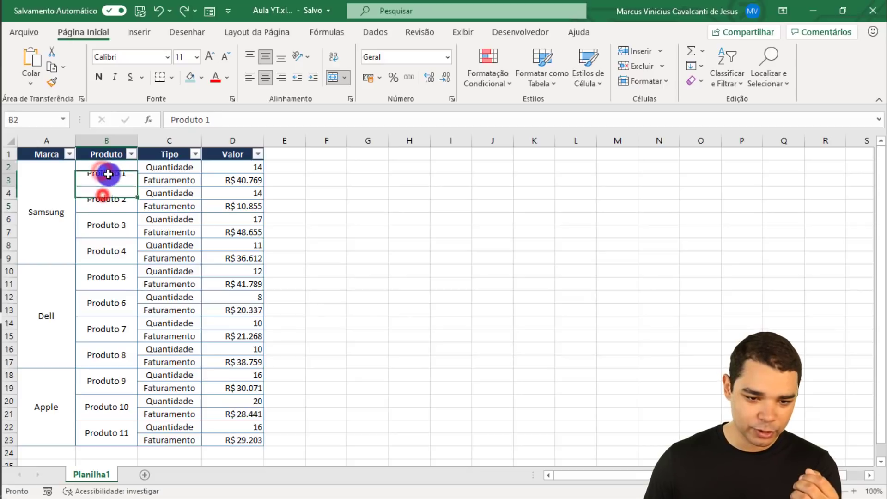
left_click(159, 170)
left_click(162, 182)
left_click(161, 168)
left_click(164, 181)
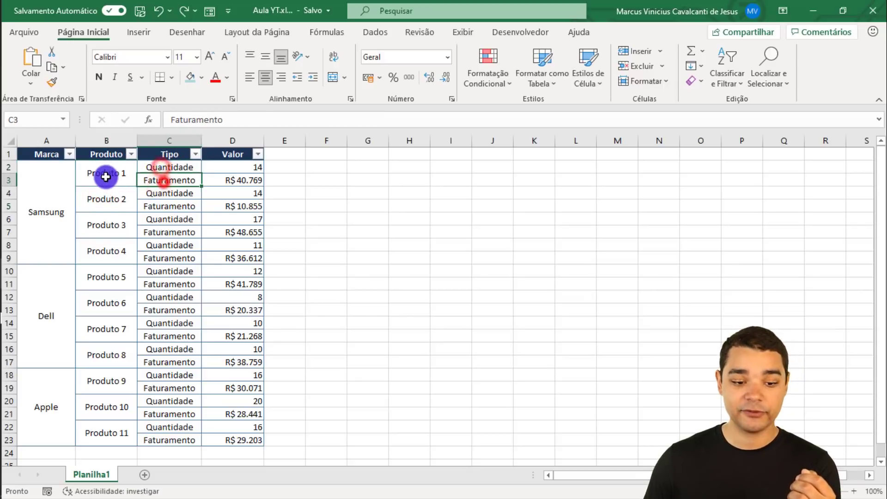
left_click(106, 177)
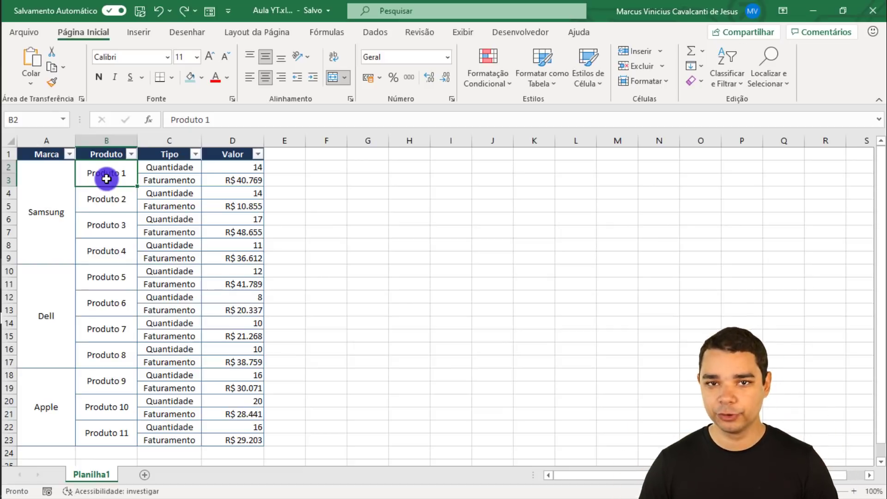
Step: Review the Marca, Produto, Tipo and Valor column headers and the Tipo entries beneath them
left_click(58, 181)
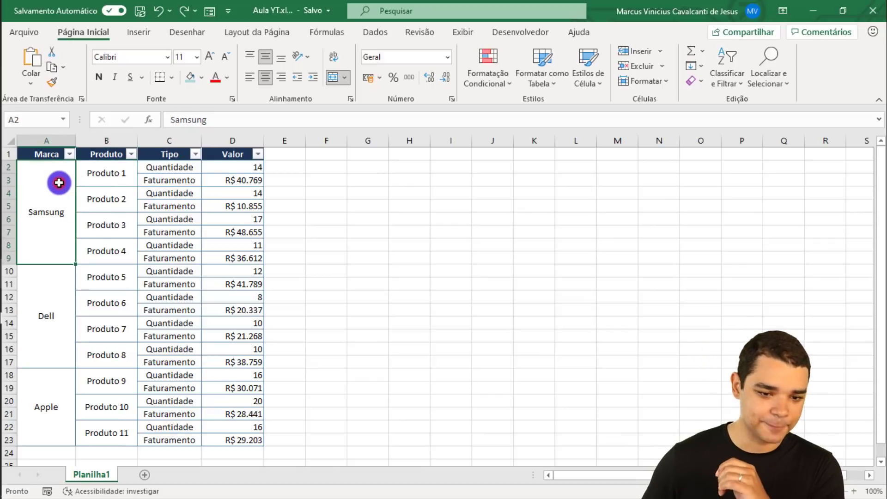
left_click(39, 155)
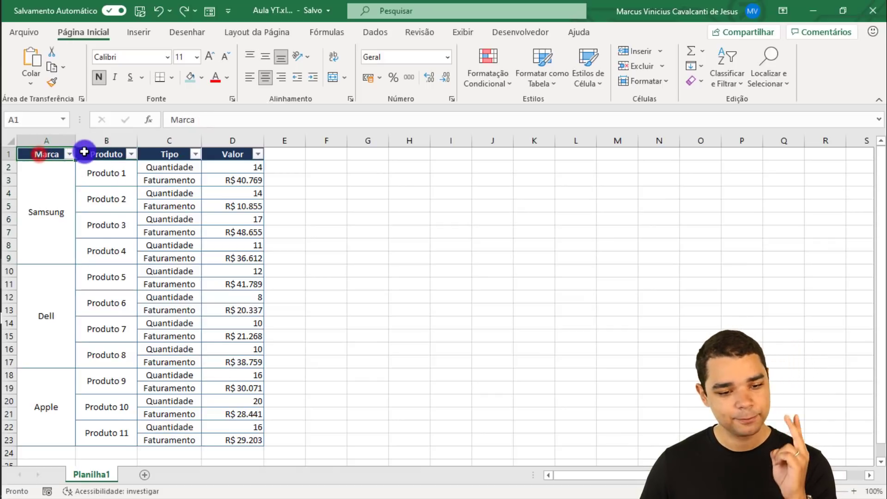
left_click(83, 152)
left_click(157, 158)
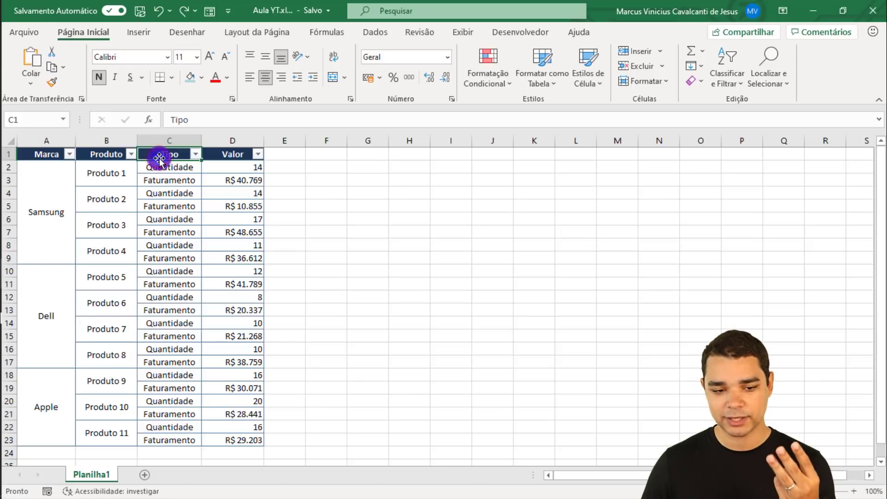
left_click(159, 172)
left_click(159, 178)
left_click(159, 173)
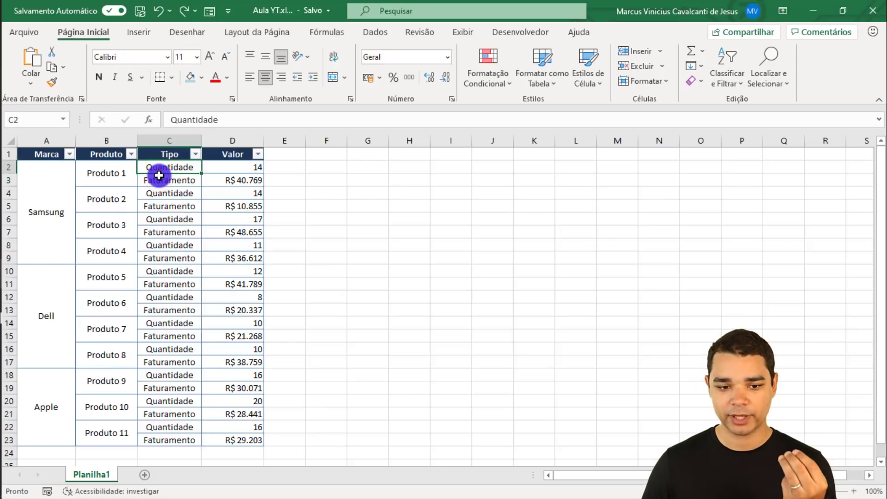
left_click(231, 152)
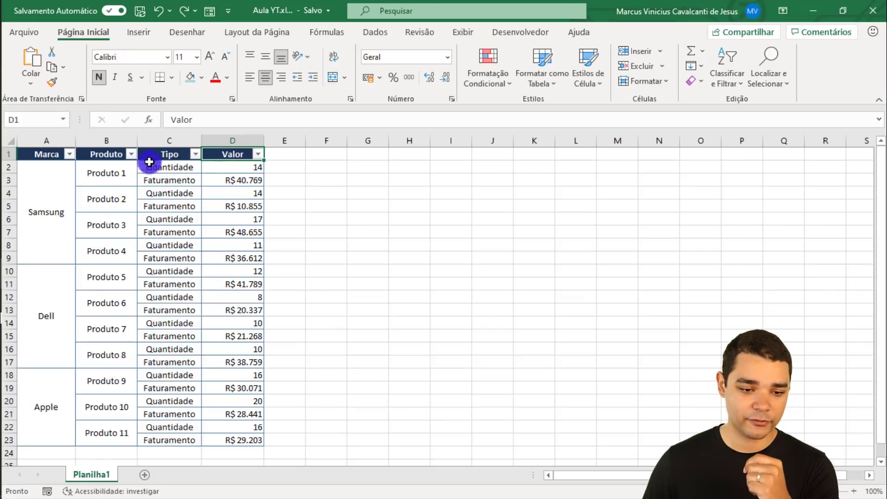
Step: Select the header row A1:D1 and toggle its filter off and back on
left_click(27, 154)
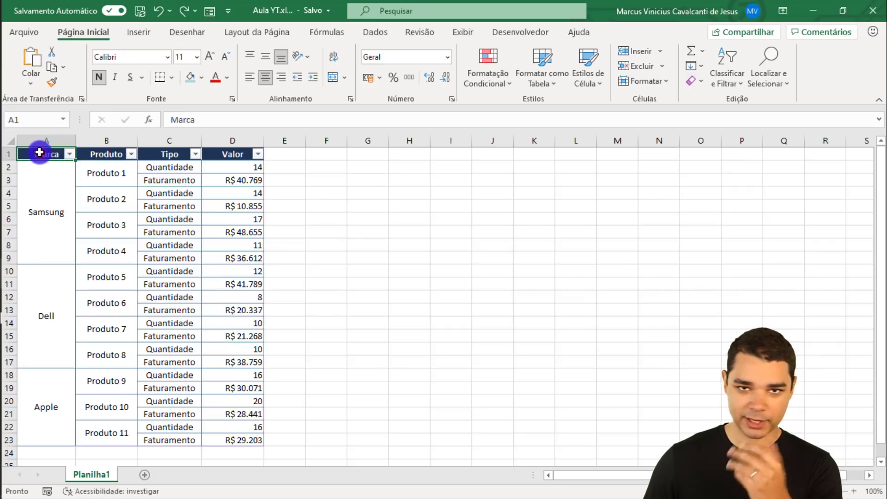
left_click_drag(39, 152, 231, 153)
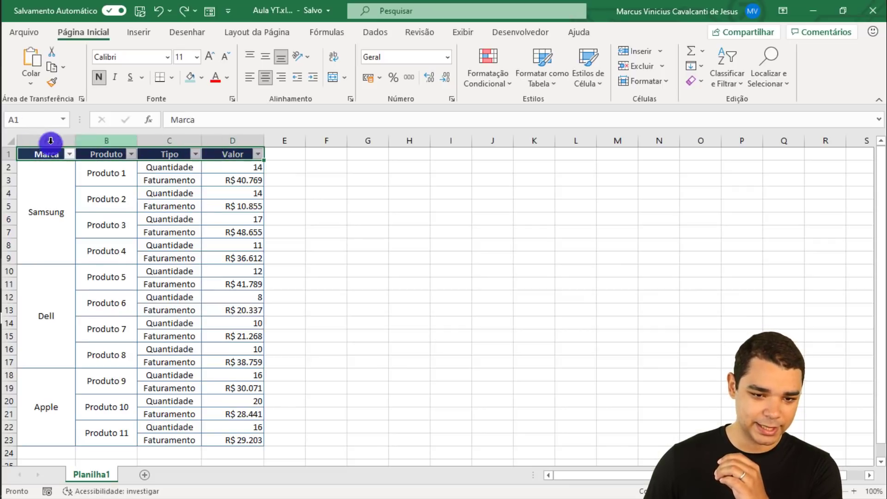
left_click(364, 32)
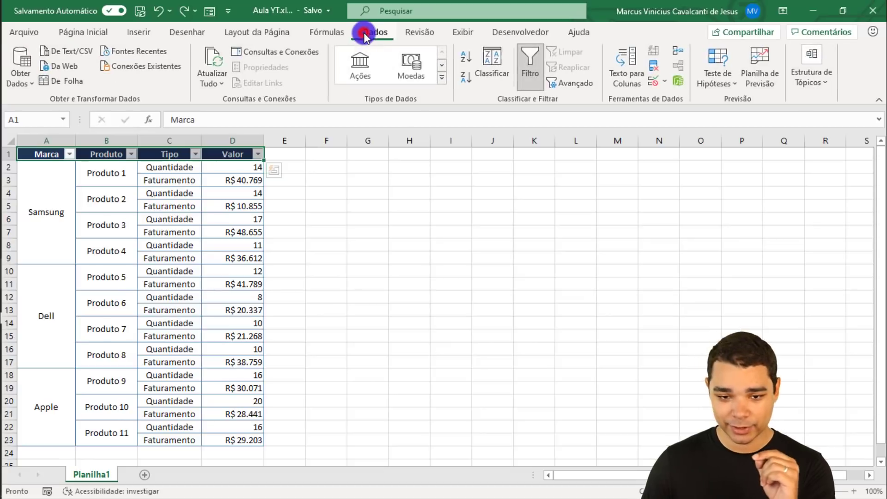
left_click(537, 67)
left_click(536, 68)
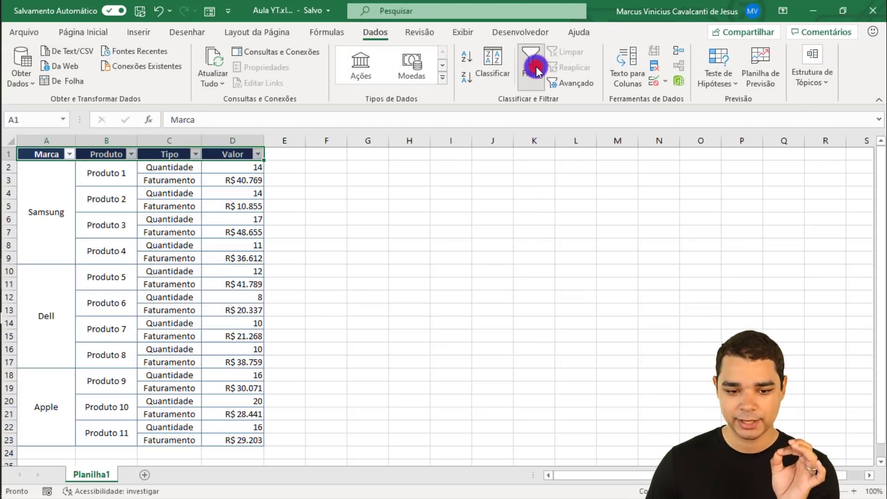
left_click(536, 67)
left_click(536, 68)
left_click(536, 67)
left_click(536, 67)
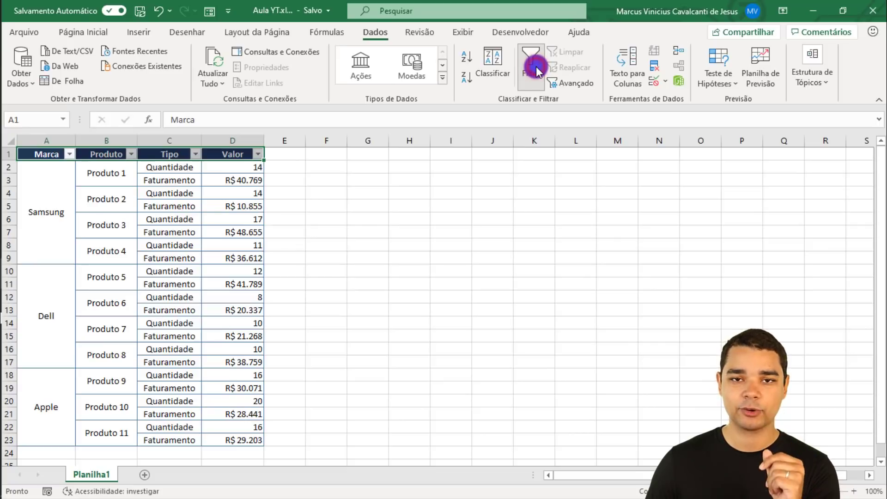
Step: Filter the Marca column to show only Dell
left_click(35, 153)
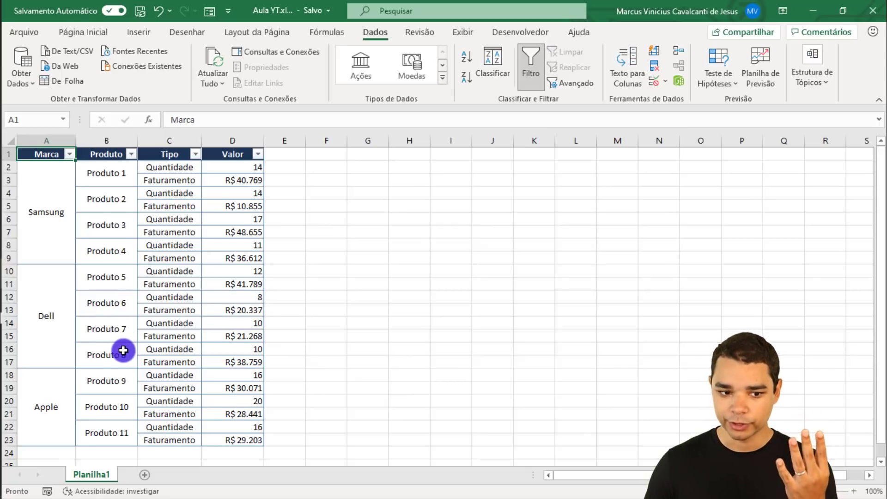
left_click(70, 153)
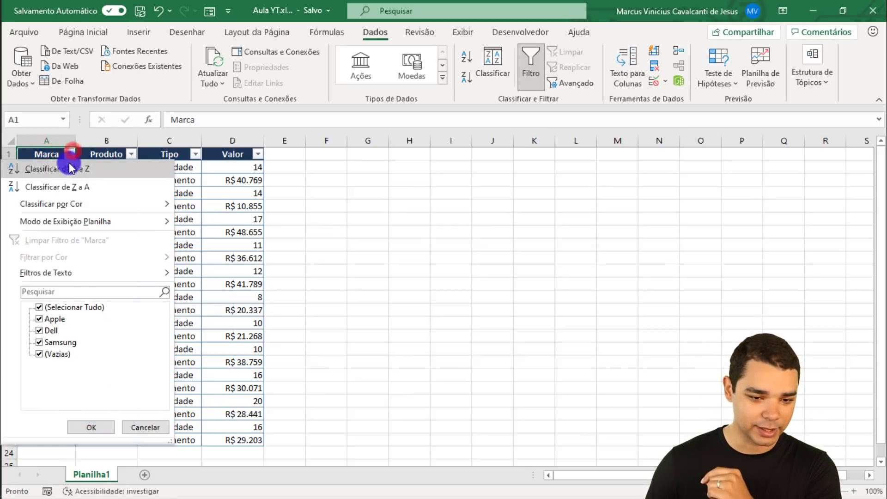
left_click(70, 308)
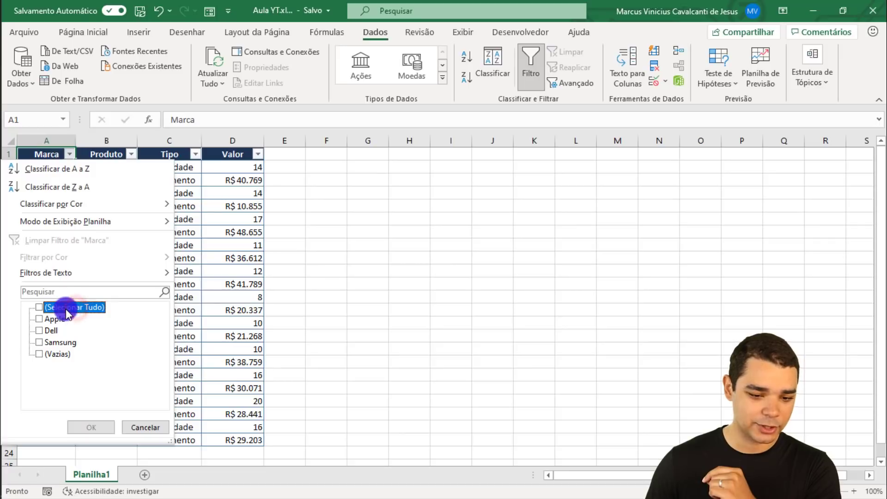
left_click(50, 331)
left_click(84, 428)
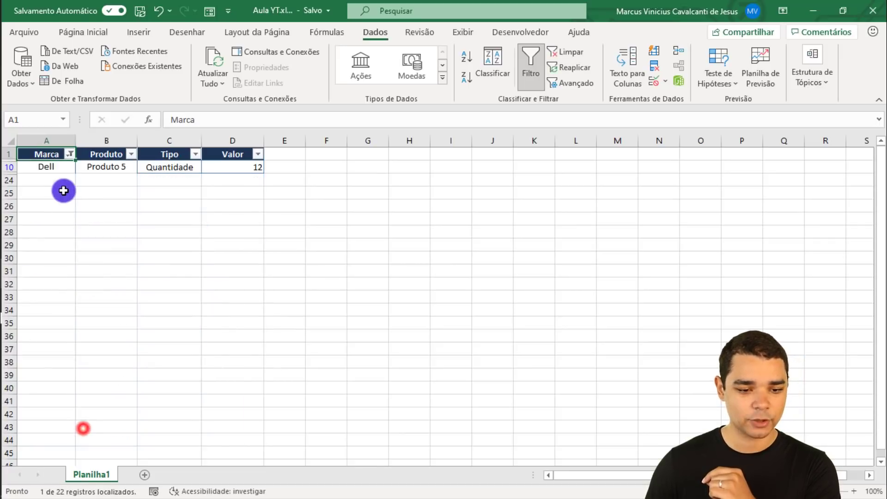
Step: Inspect the Marca, Produto and Tipo cells of the filtered Dell row, and clear the Marca filter
left_click(62, 170)
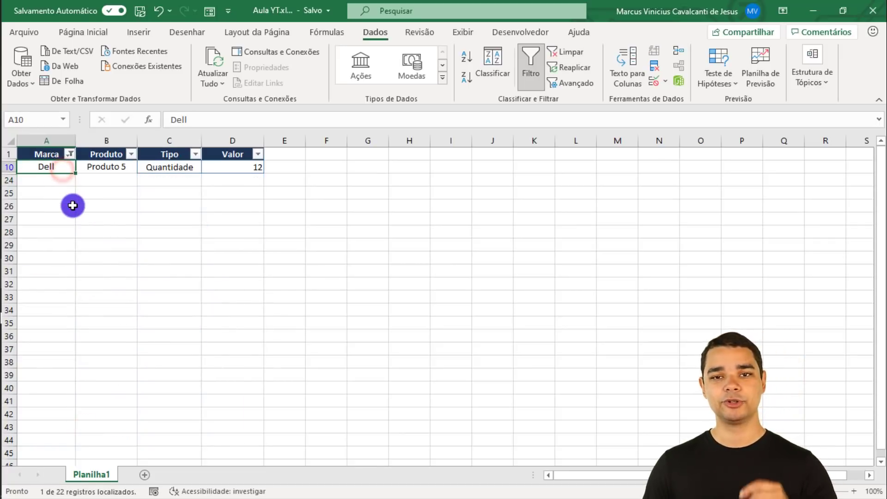
left_click(87, 167)
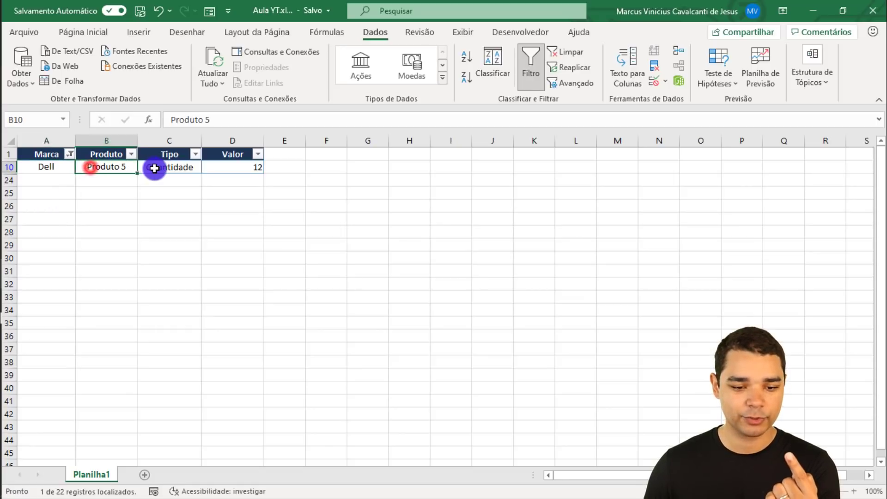
left_click(155, 167)
left_click(64, 168)
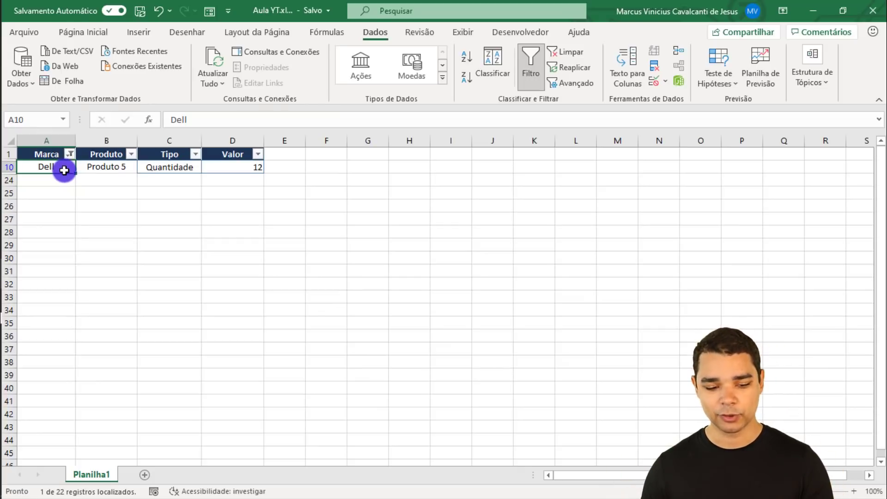
left_click(70, 154)
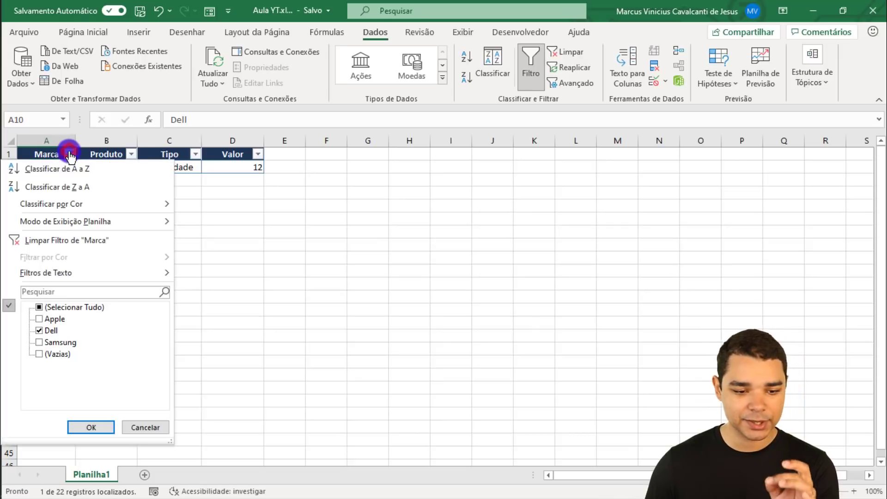
left_click(92, 247)
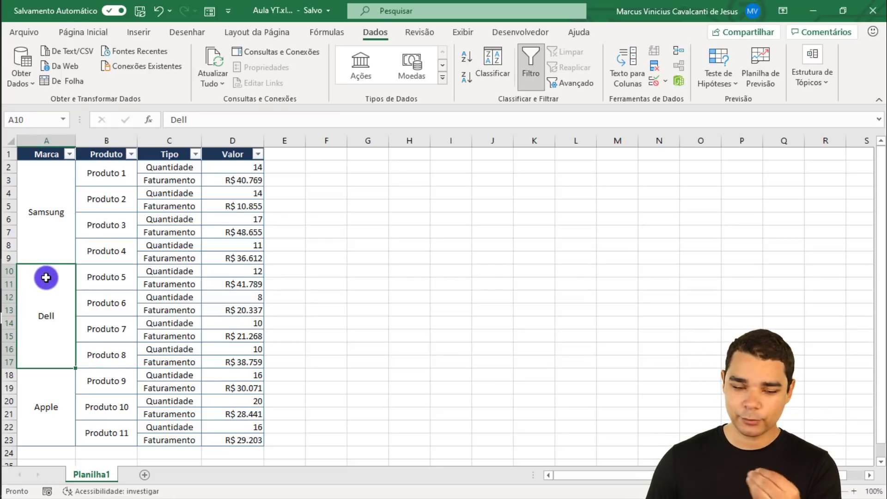
Step: Unmerge the Dell cell spanning A10:A17 in the Marca column and select A10
left_click(46, 315)
left_click(76, 33)
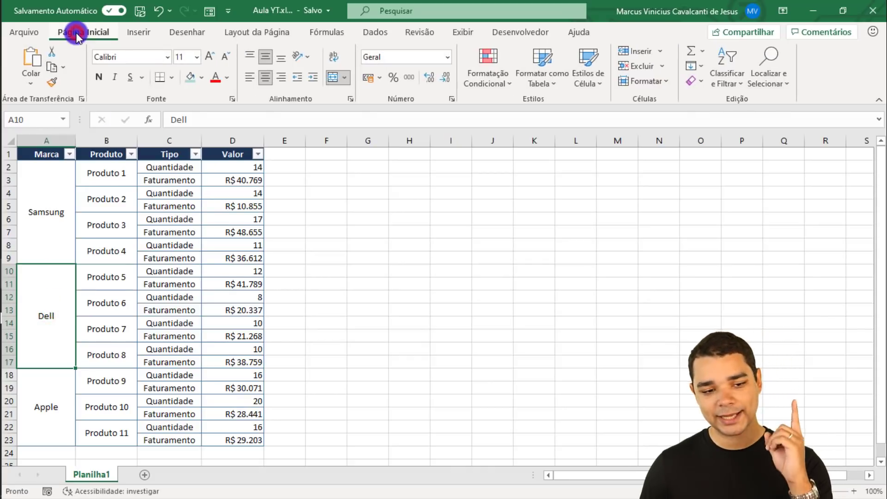
left_click(332, 78)
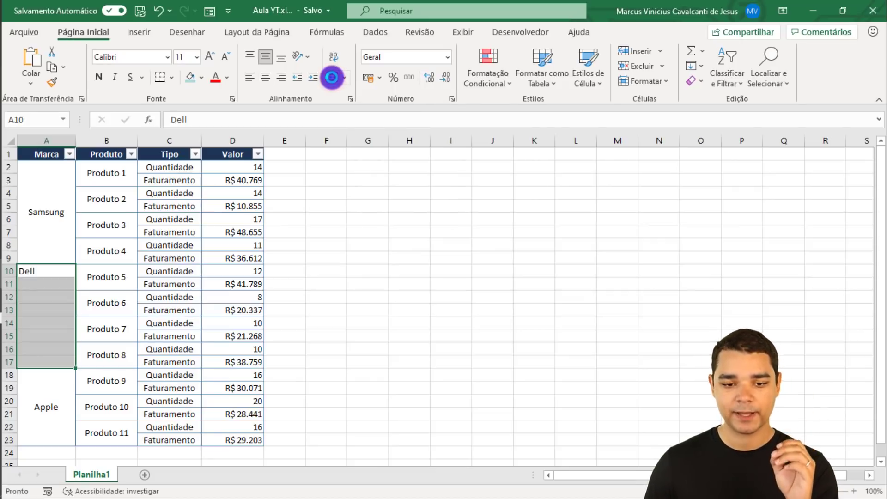
left_click(48, 274)
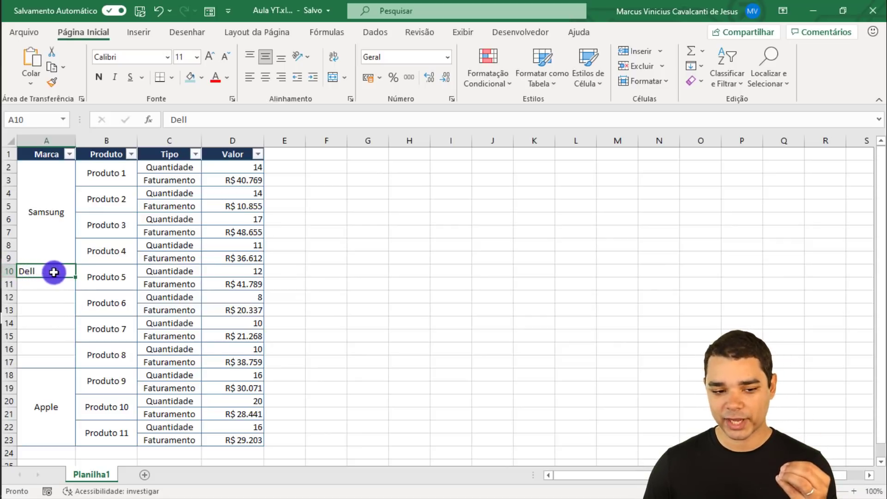
Step: Fill the Dell value from A10 down through A17 in the Marca column
left_click_drag(53, 283, 64, 364)
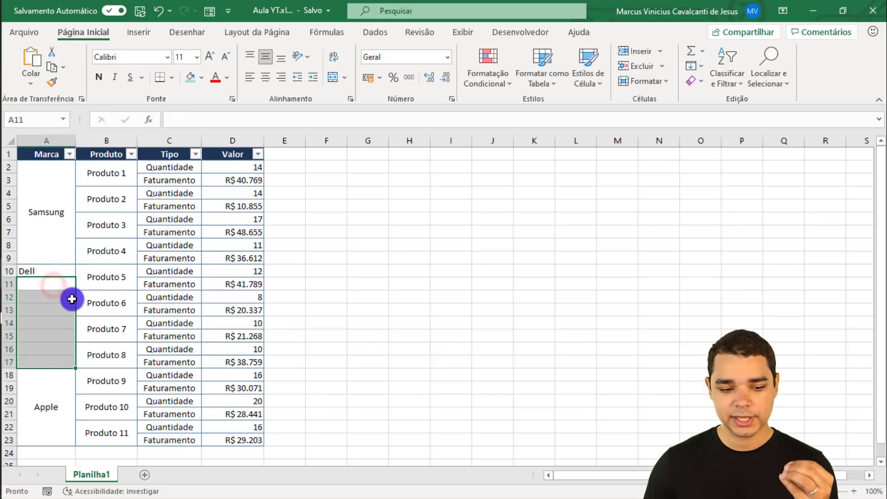
left_click(64, 286)
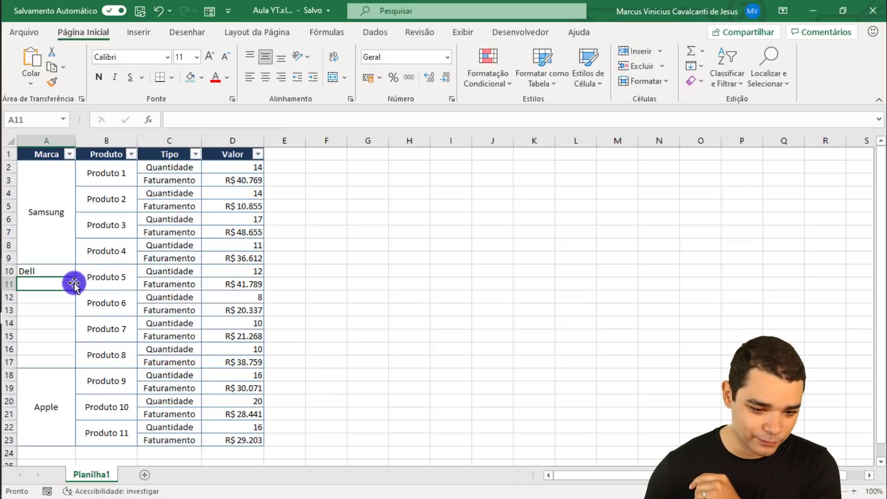
left_click_drag(65, 280, 51, 352)
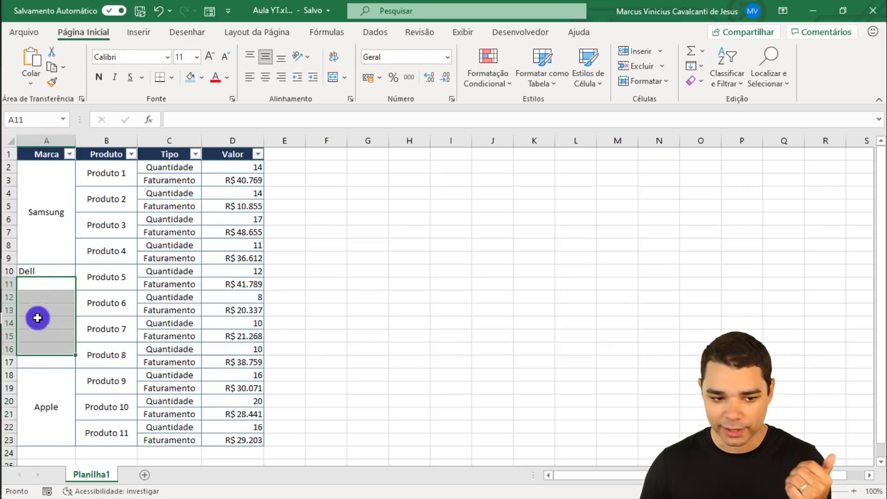
left_click(52, 272)
left_click_drag(74, 277, 70, 367)
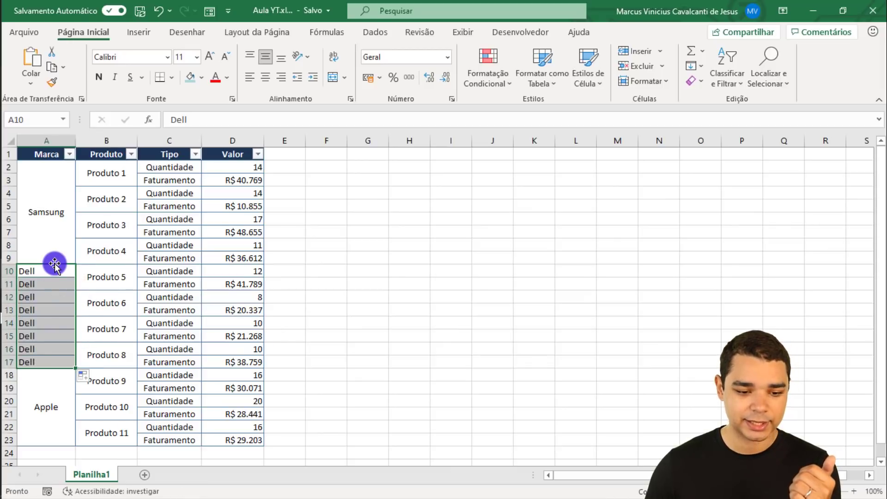
Step: Filter the Marca column to show only Dell and check the filtered rows A10:A17
left_click(70, 154)
left_click(69, 308)
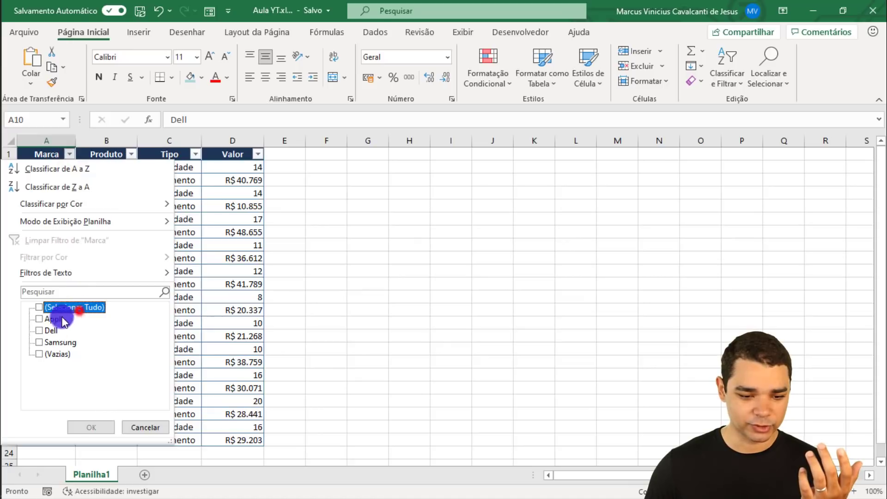
left_click(51, 330)
left_click(100, 419)
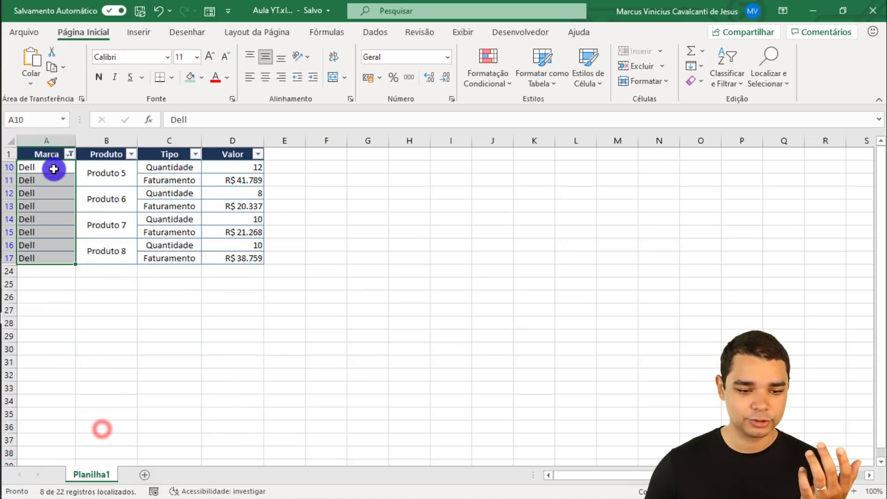
left_click_drag(54, 168, 62, 256)
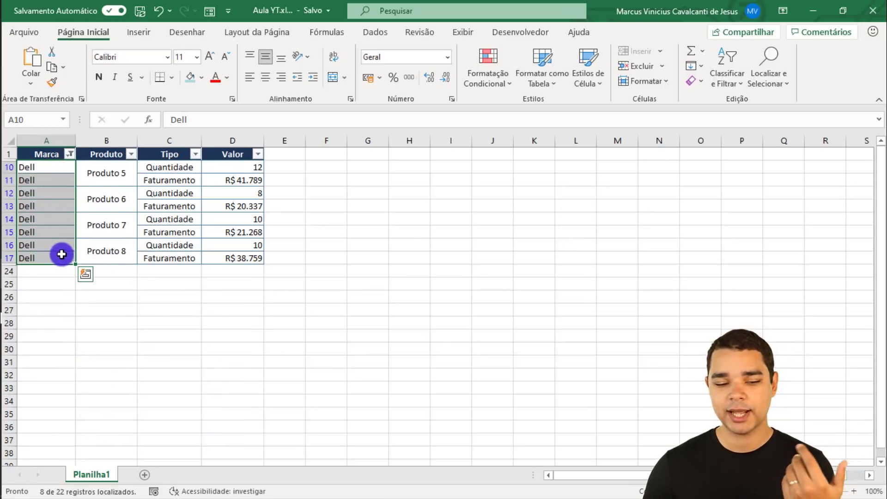
left_click(58, 169)
Step: Undo the Dell filter and the fill in the Marca column, and redo the fill in A10:A17
key("ctrl+z")
key("ctrl+z")
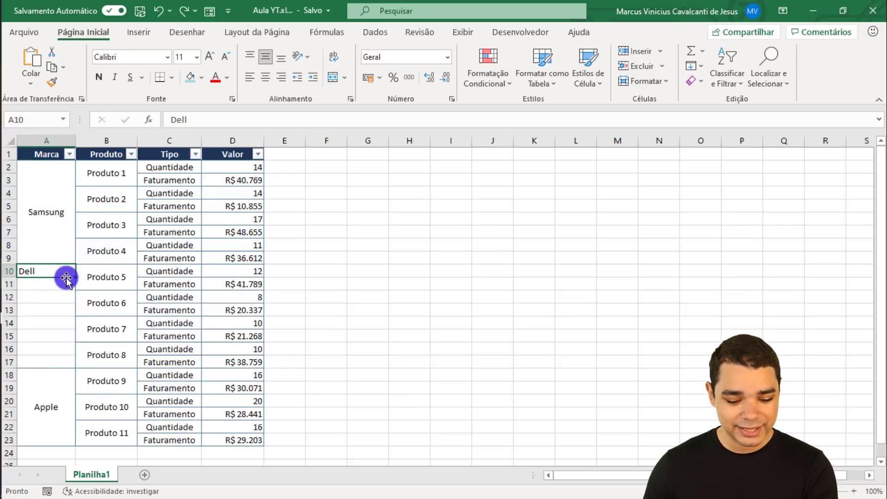
key("ctrl+y")
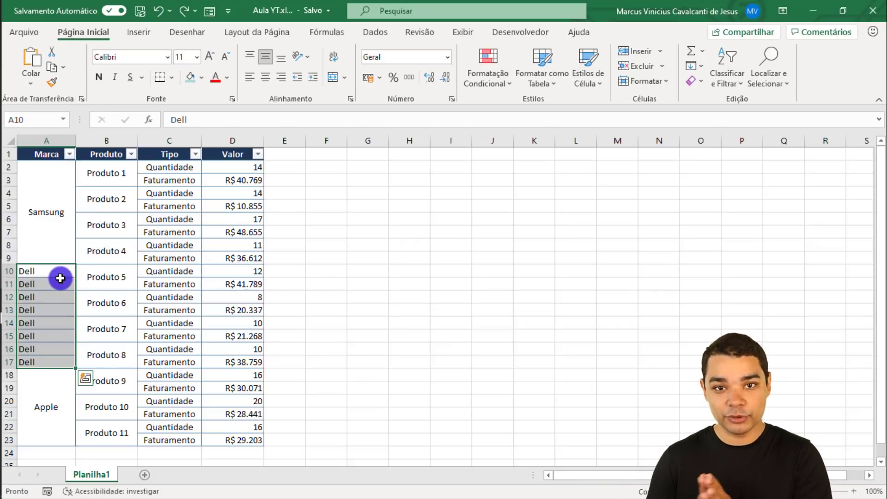
Step: Compare the merged Samsung and product cells with the separately filled Dell cells in A10:A17
left_click(50, 242)
left_click(96, 182)
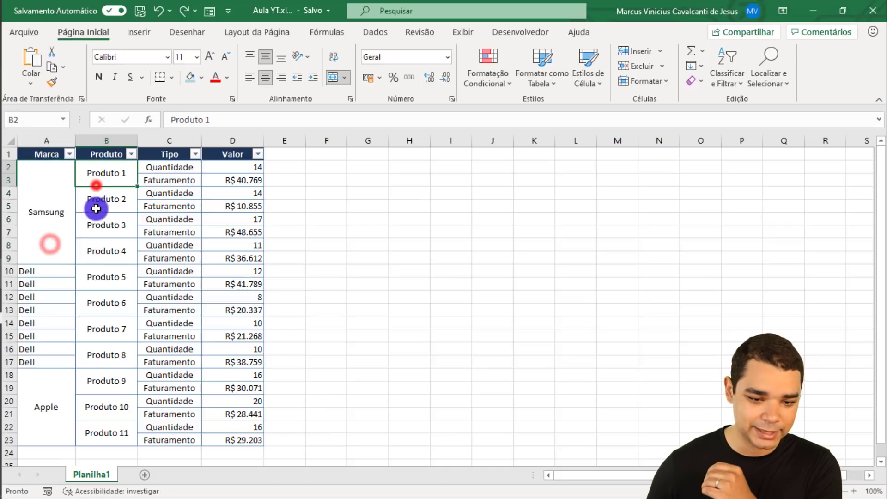
left_click(97, 222)
left_click(67, 218)
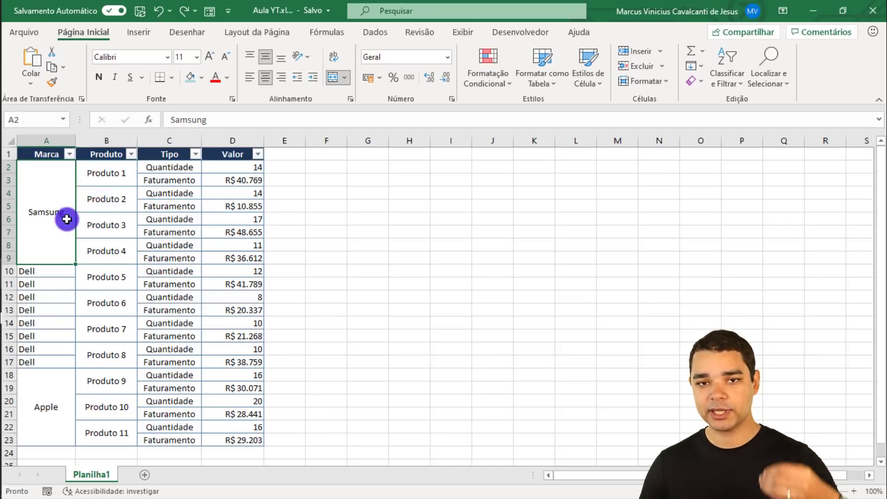
left_click_drag(60, 271, 67, 359)
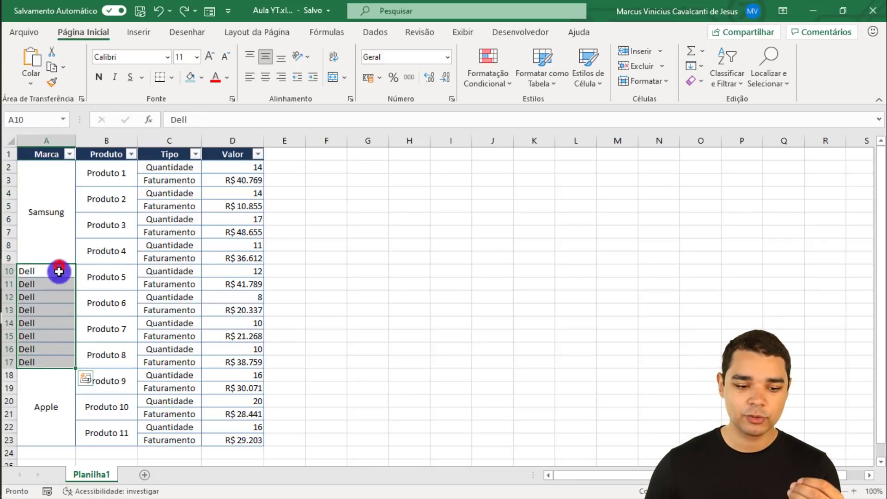
left_click_drag(59, 271, 61, 358)
Step: Undo the Dell fill and the unmerging of A10:A17, and select the merged Dell cell
key("ctrl+z")
key("ctrl+z")
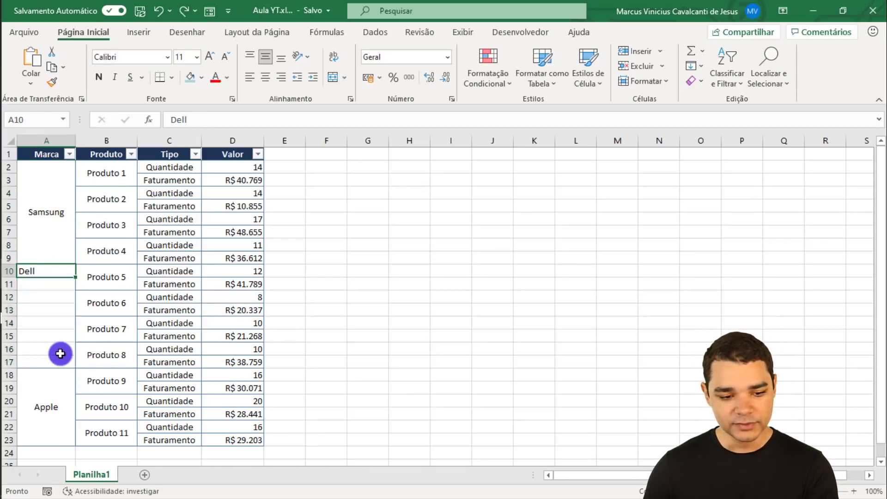
left_click(44, 283)
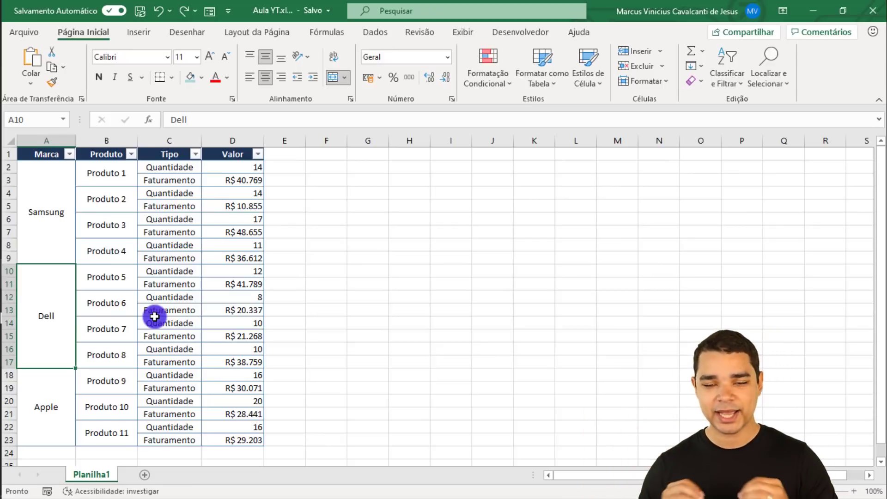
Step: Examine how the merged Samsung and Produto 1 cells relate to the Quantidade and Faturamento entries in C2:C3
left_click(64, 219)
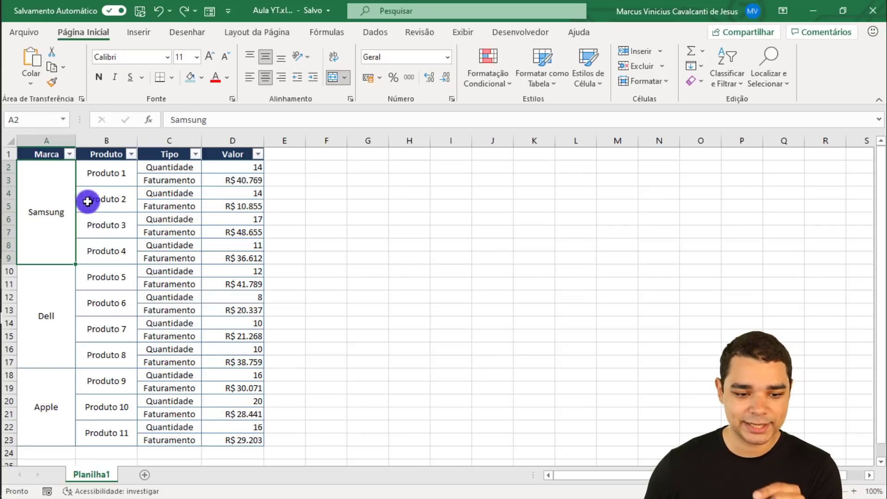
left_click(158, 172)
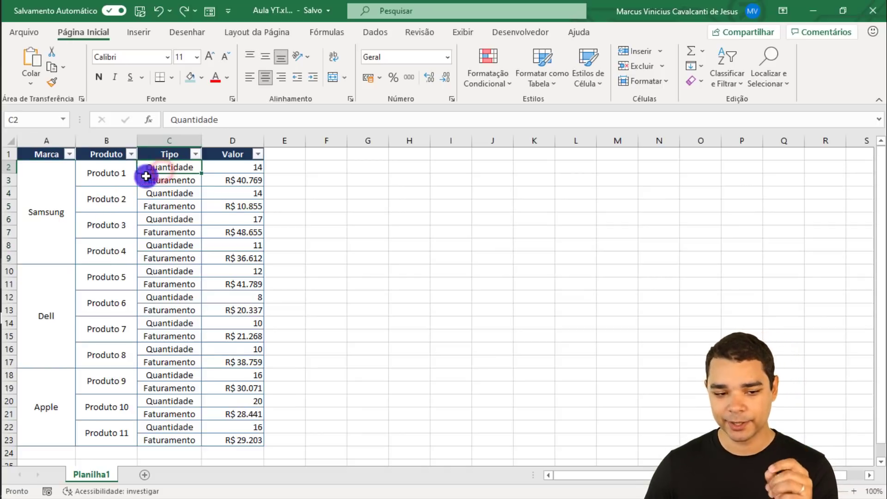
left_click(44, 190)
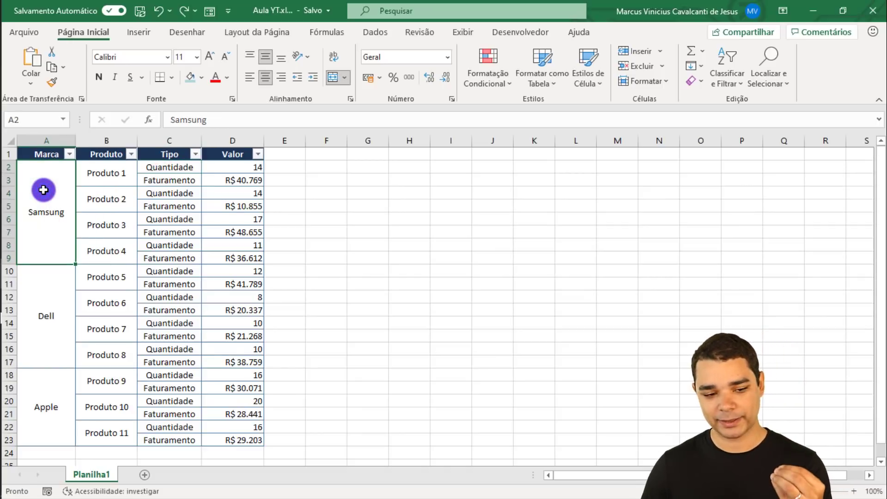
left_click(105, 174)
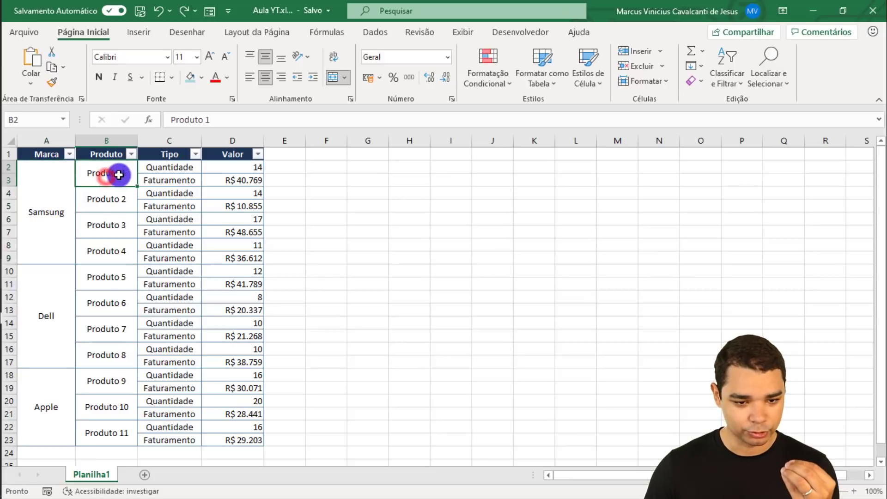
left_click(158, 170)
left_click(159, 180)
left_click(159, 170)
left_click(161, 180)
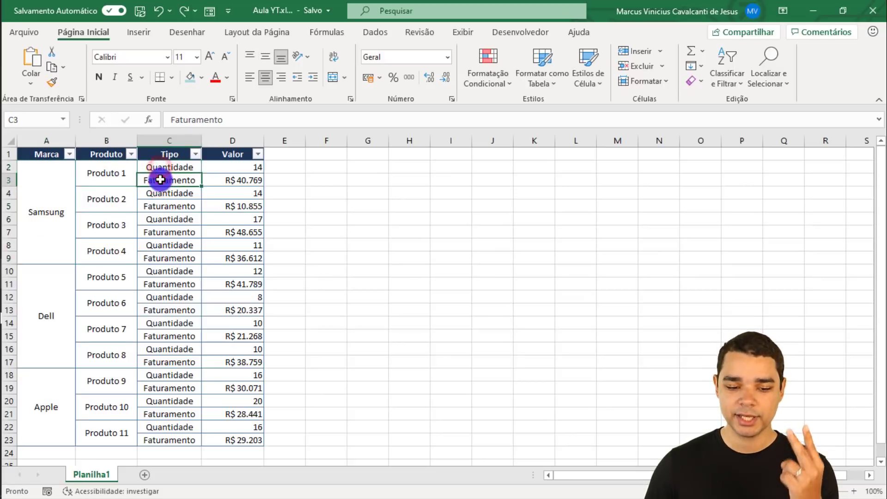
left_click(160, 180)
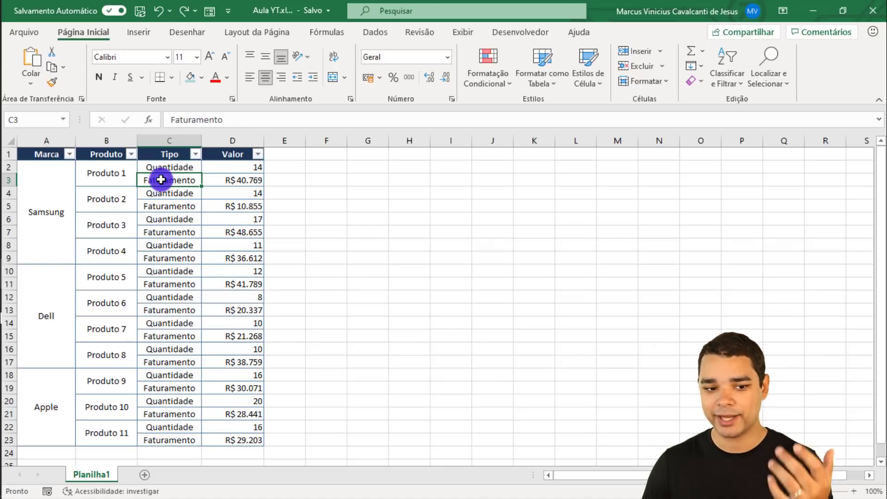
left_click(161, 168)
left_click(172, 178)
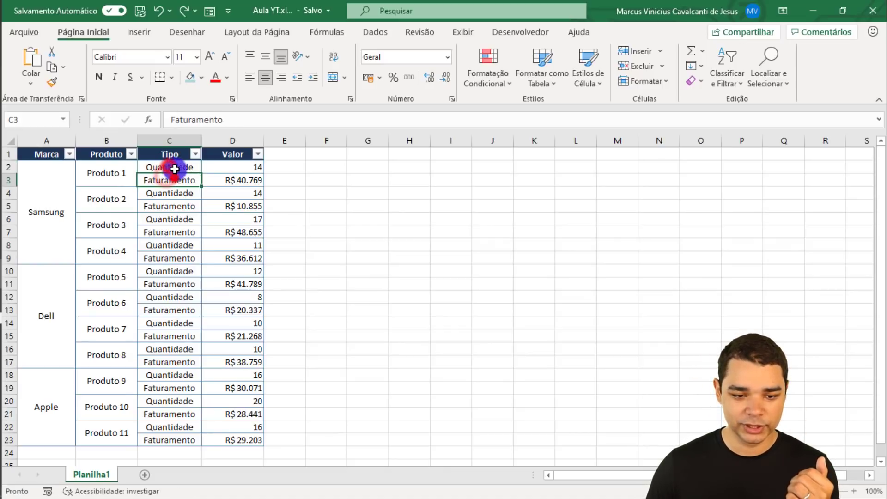
left_click(175, 168)
left_click(176, 178)
left_click(178, 167)
left_click(181, 180)
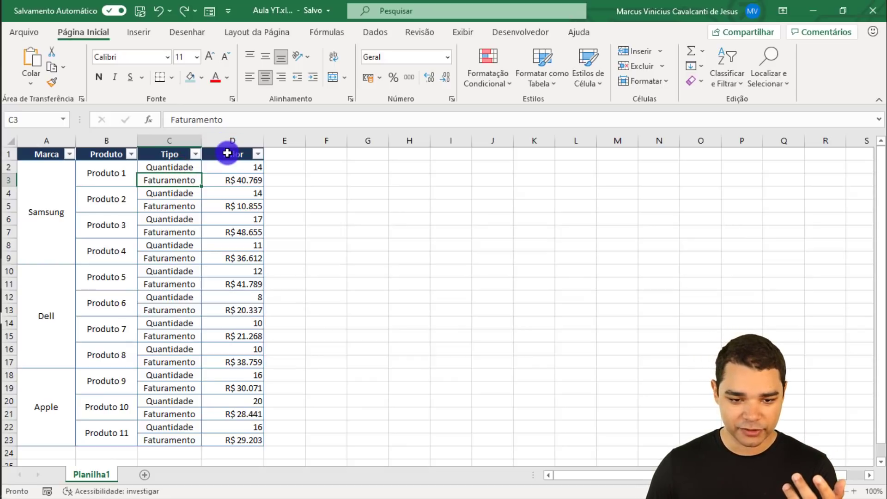
Step: Review the quantity and revenue figures of the Valor column in D2:D23
left_click(226, 153)
left_click(226, 141)
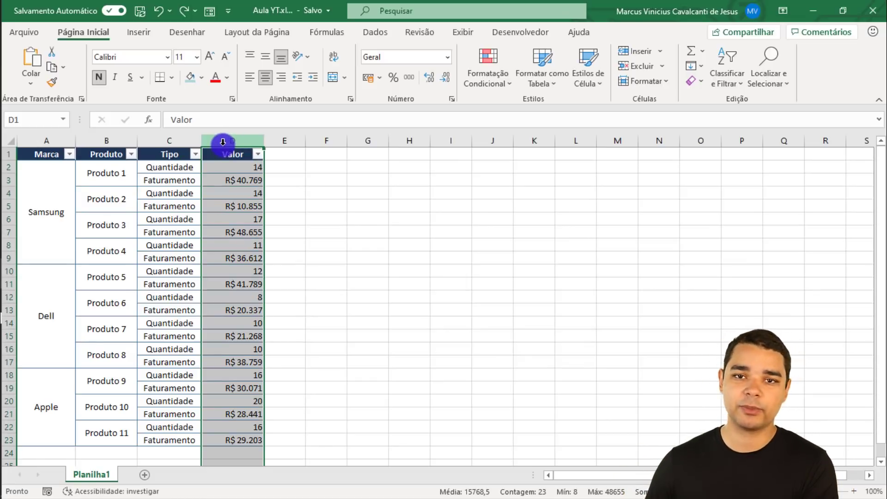
left_click_drag(233, 170, 229, 437)
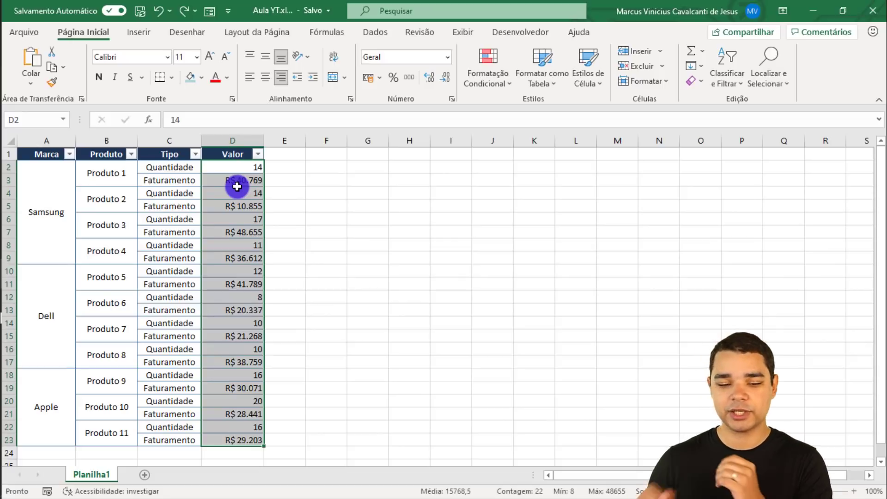
left_click(229, 171)
Step: Examine the first product's record across the table, from Samsung and Produto 1 to its types in C2:C3 and values in D2:D3
left_click(55, 185)
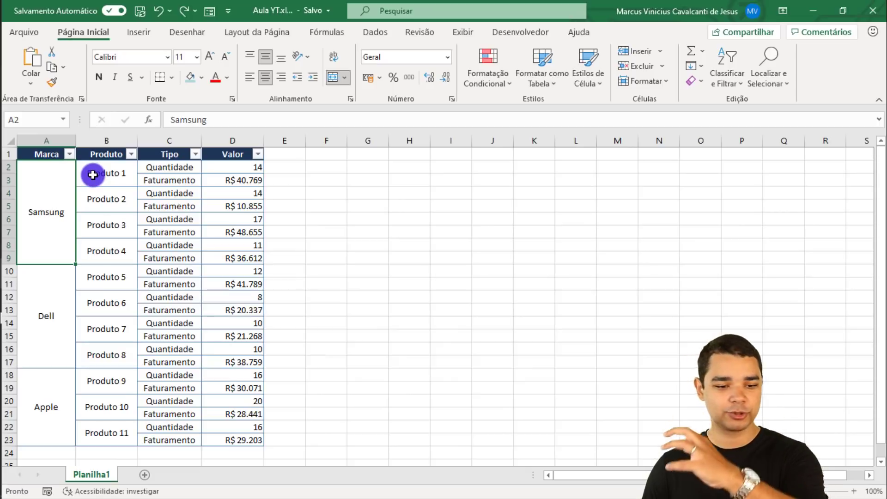
left_click(54, 190)
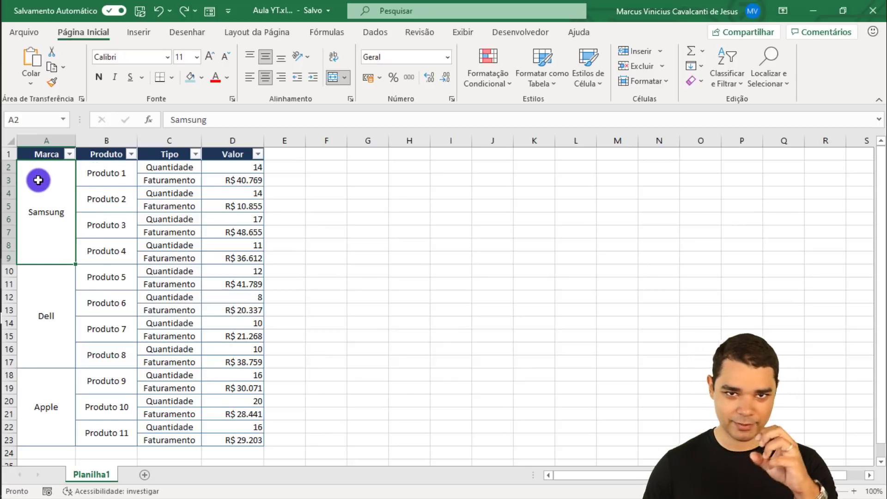
left_click(89, 175)
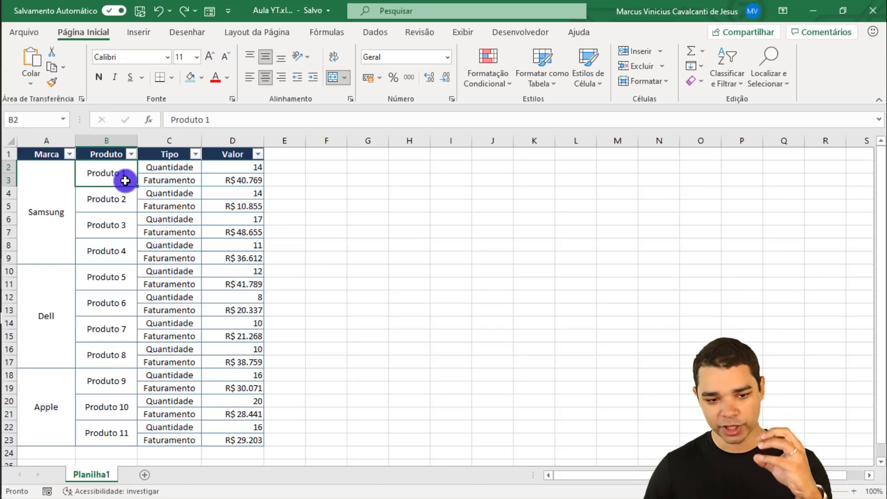
left_click(155, 168)
left_click(167, 177)
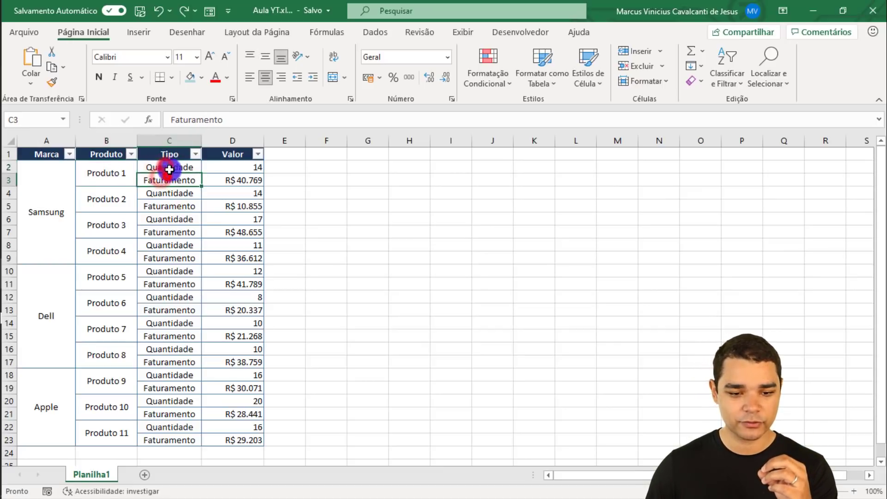
left_click(169, 168)
left_click_drag(222, 167, 223, 178)
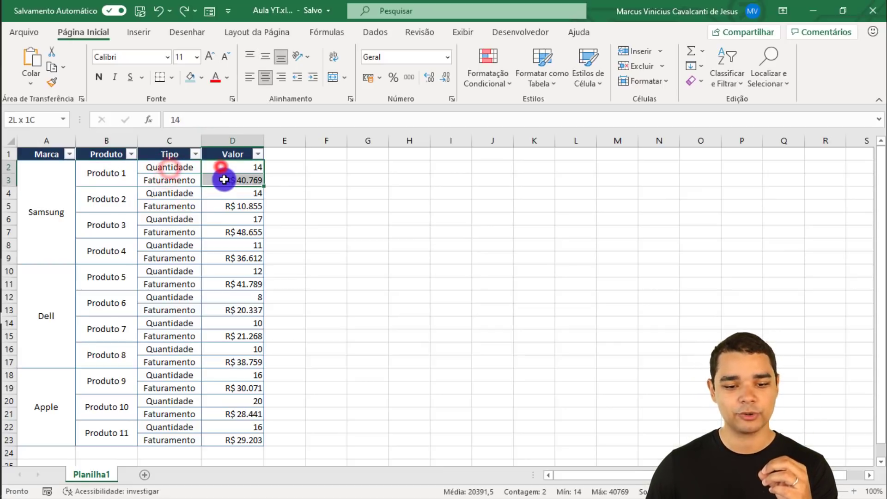
left_click(223, 169)
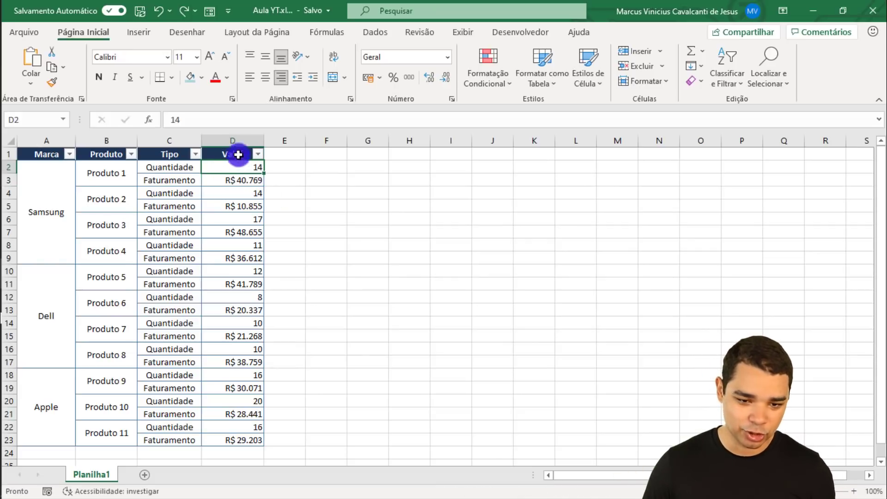
Step: Compare the Valor column with the adjacent column E, and select the Produto 1 cell
left_click(237, 139)
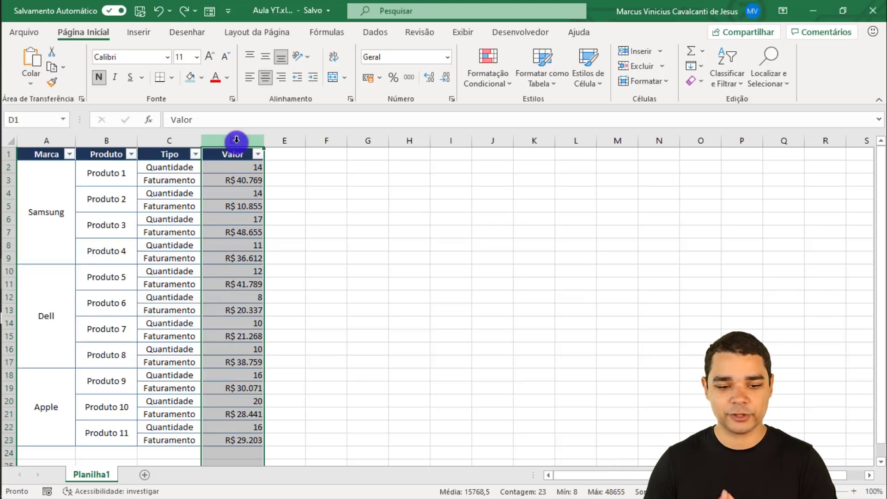
left_click(236, 139)
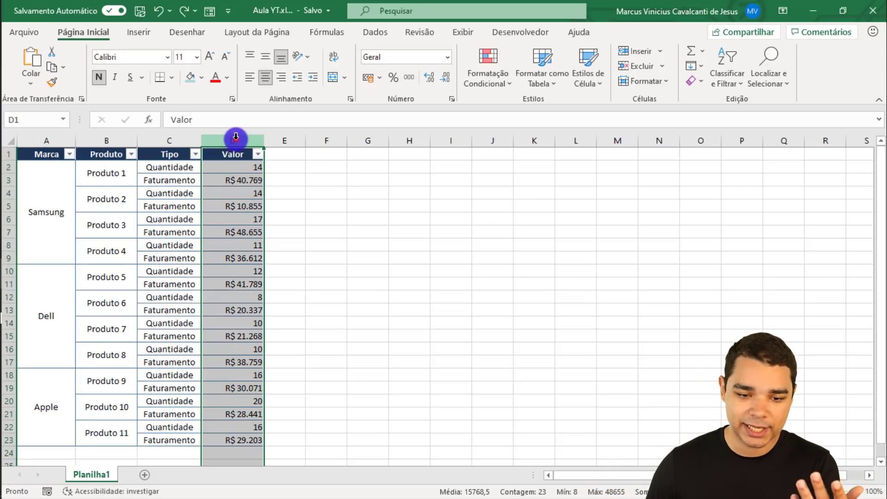
left_click(287, 138)
left_click(243, 139)
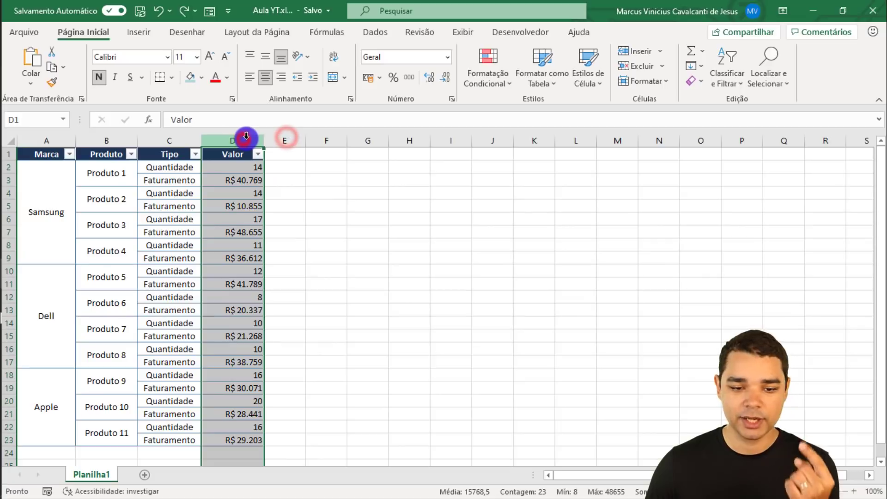
left_click(280, 136)
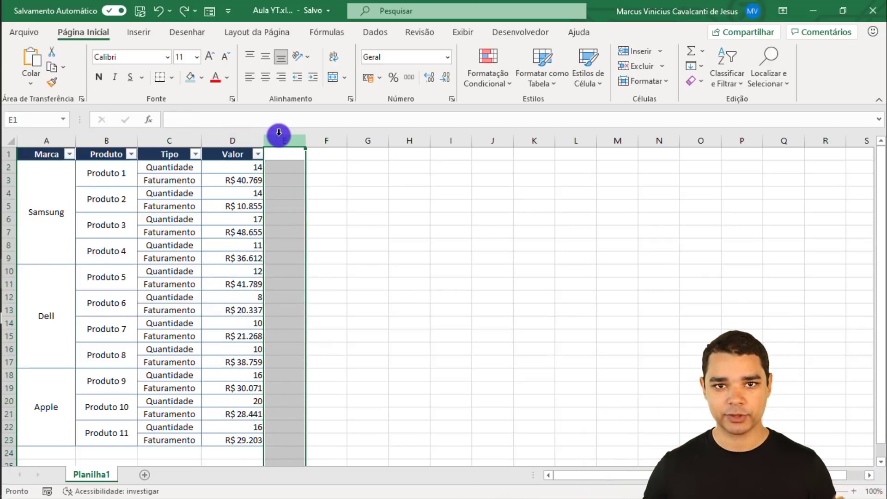
left_click(90, 169)
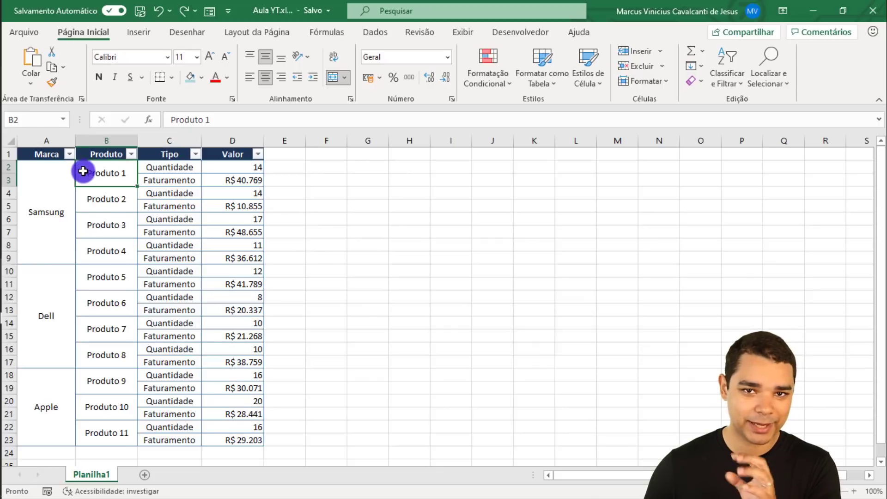
Step: Load the range A1:D23 into the Power Query editor as a table with headers
left_click_drag(41, 153, 220, 416)
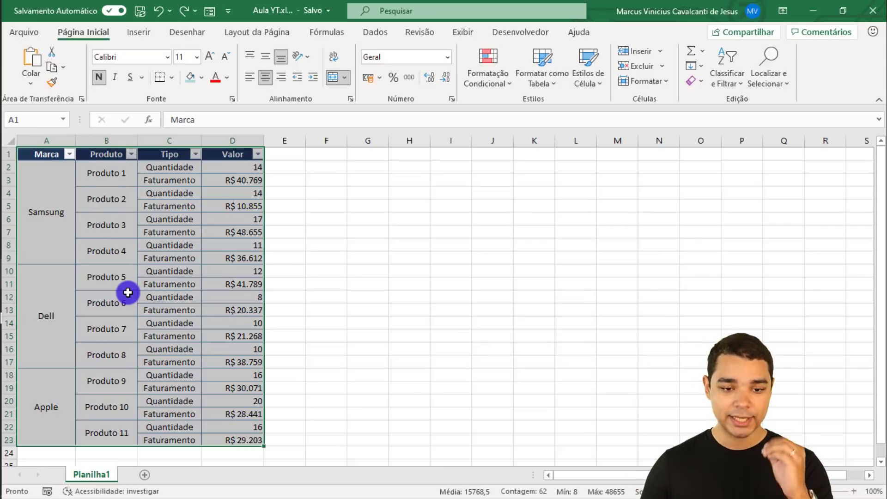
left_click(366, 33)
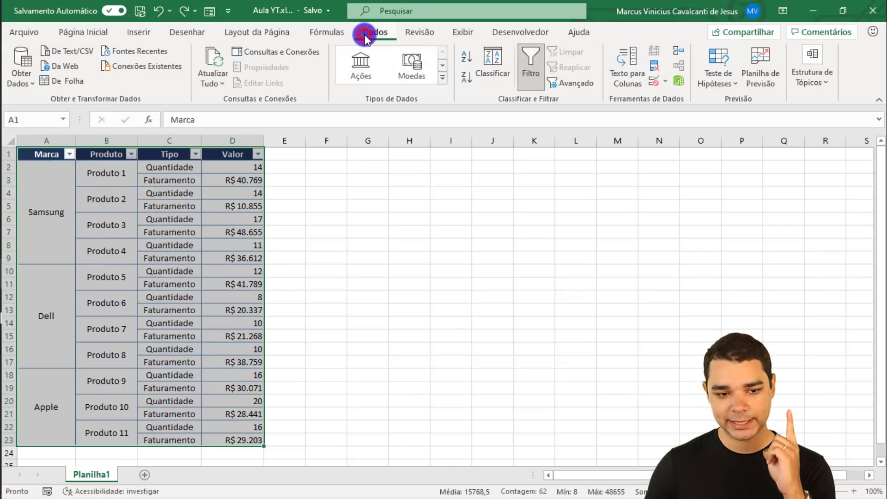
left_click(68, 82)
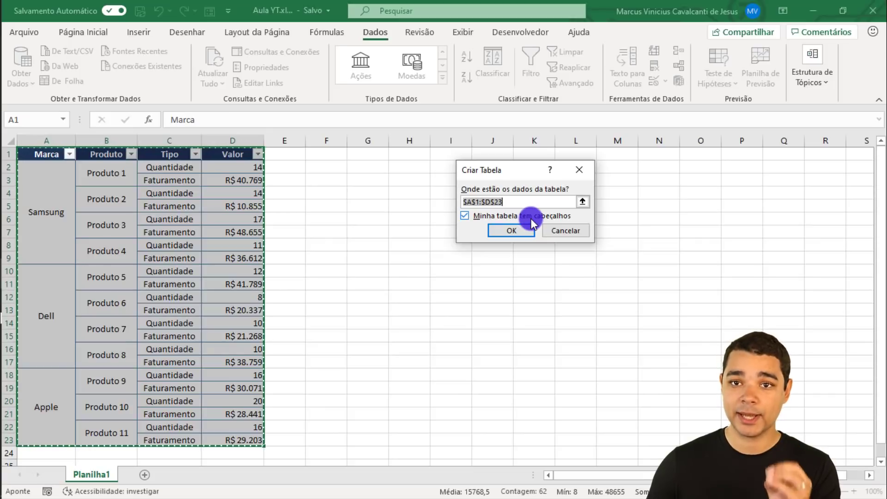
left_click(528, 230)
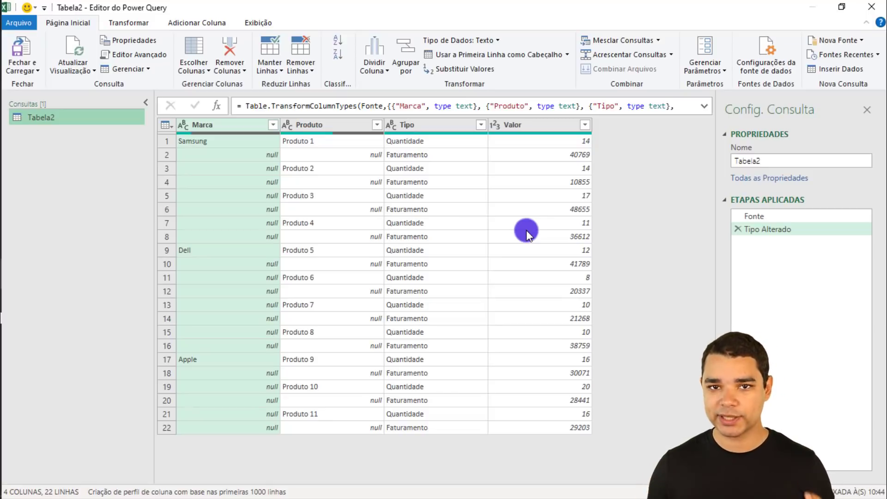
Step: Examine the Marca column row by row, comparing the Samsung, Dell and Apple entries with the null cells beneath them
left_click(221, 151)
left_click(227, 179)
left_click(229, 198)
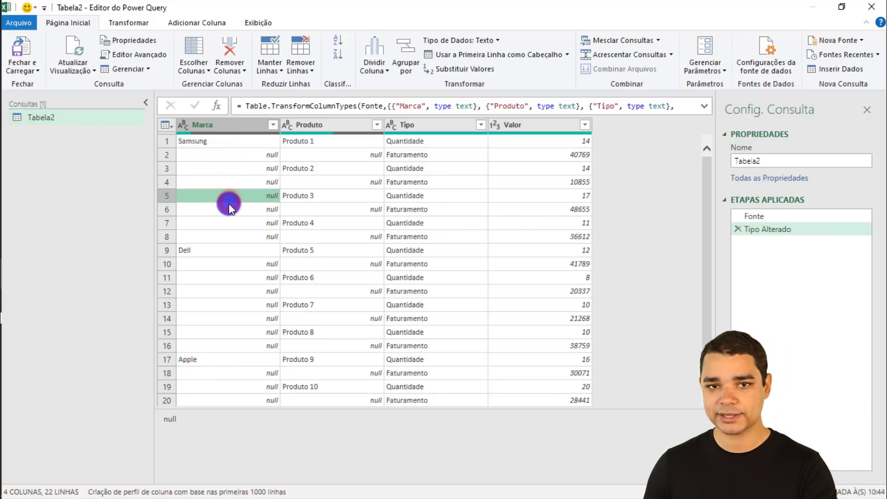
left_click(238, 156)
left_click(236, 141)
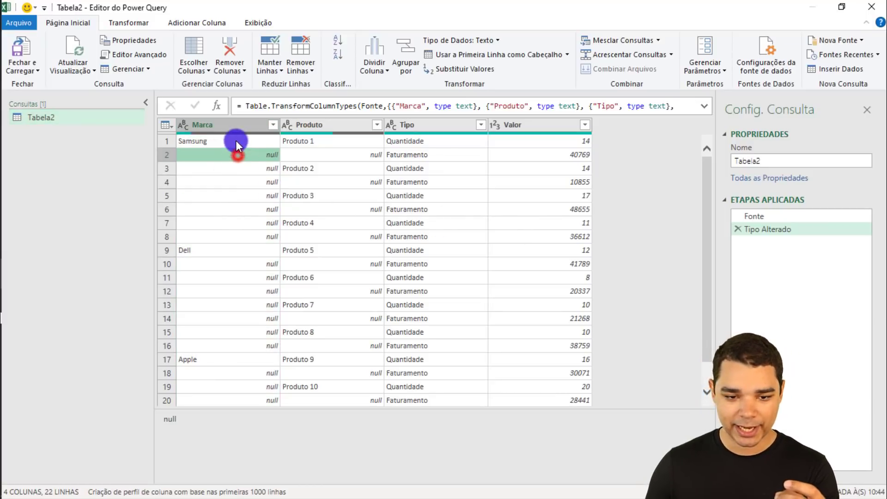
left_click(230, 155)
left_click(234, 168)
left_click(236, 182)
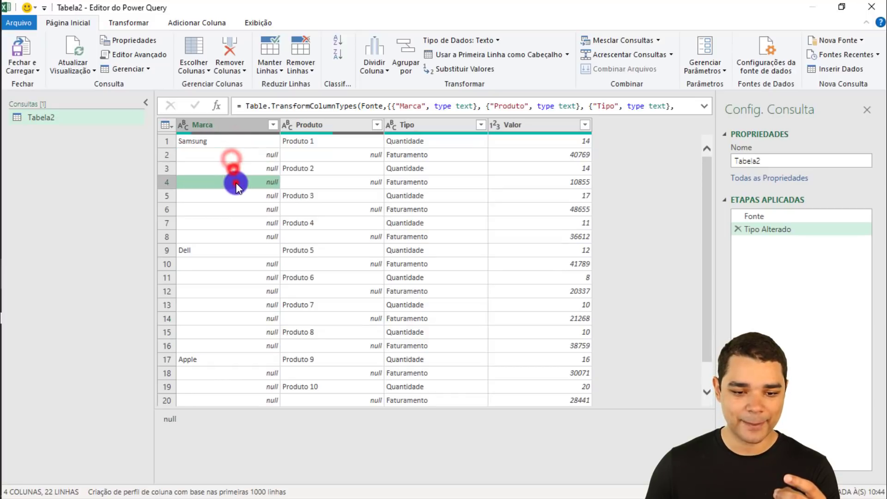
left_click(231, 141)
left_click(233, 155)
left_click(237, 169)
left_click(239, 182)
left_click(239, 195)
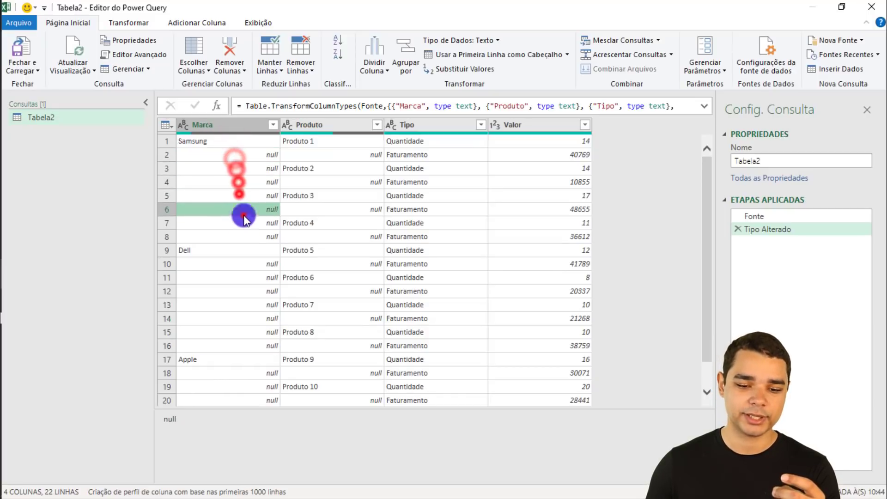
left_click(243, 214)
left_click(244, 237)
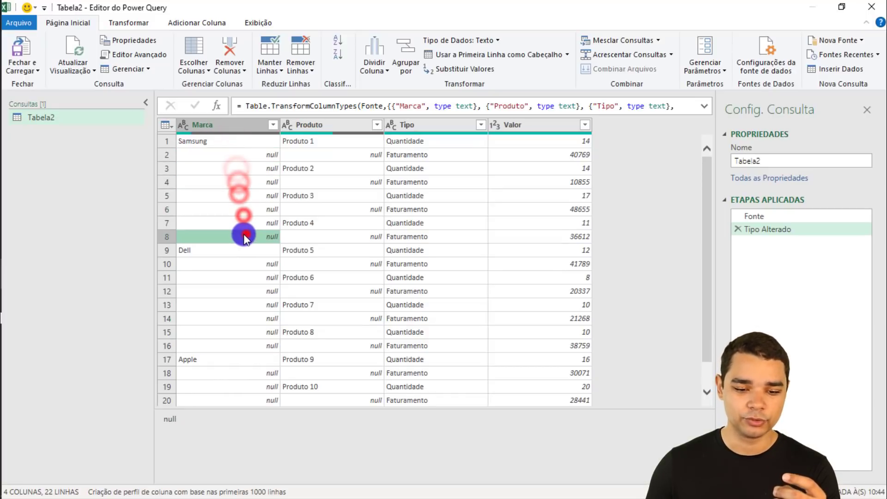
left_click(233, 255)
left_click(235, 362)
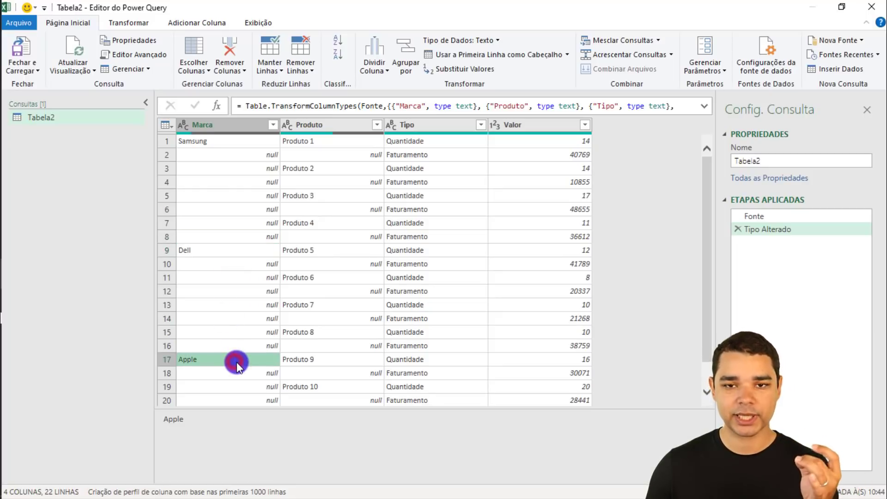
Step: Compare Produto 1 and the null cell beneath it with the Quantidade and Faturamento entries in the same two rows
left_click(332, 141)
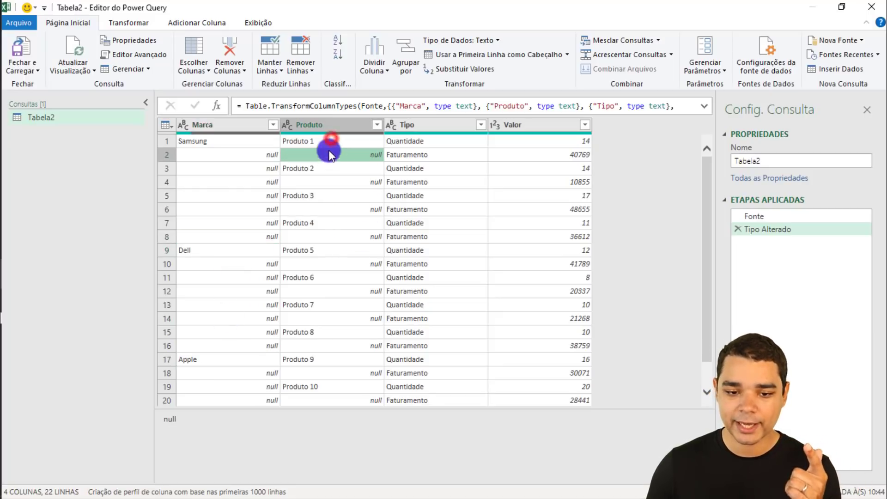
left_click(332, 155)
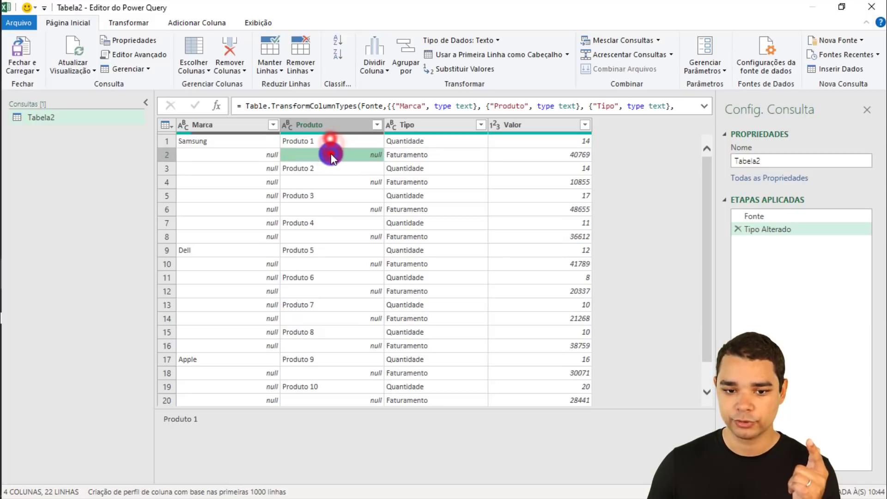
left_click(409, 141)
left_click(415, 155)
left_click(413, 140)
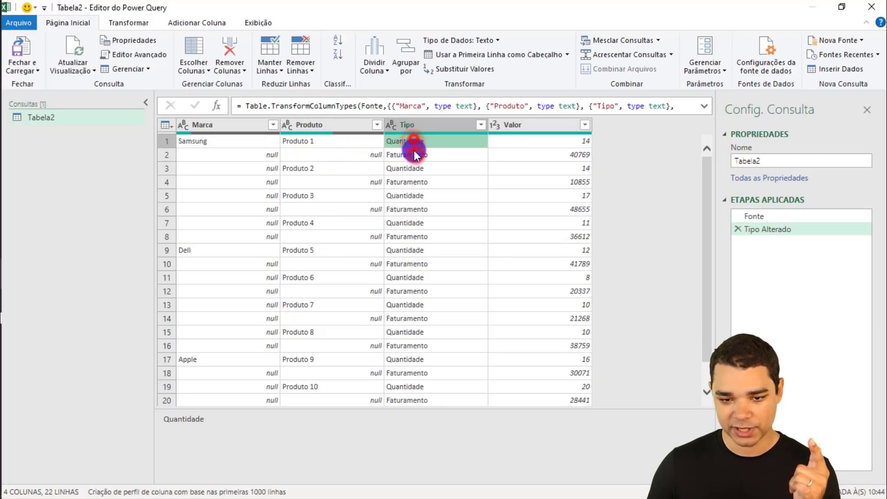
left_click(414, 155)
left_click(413, 139)
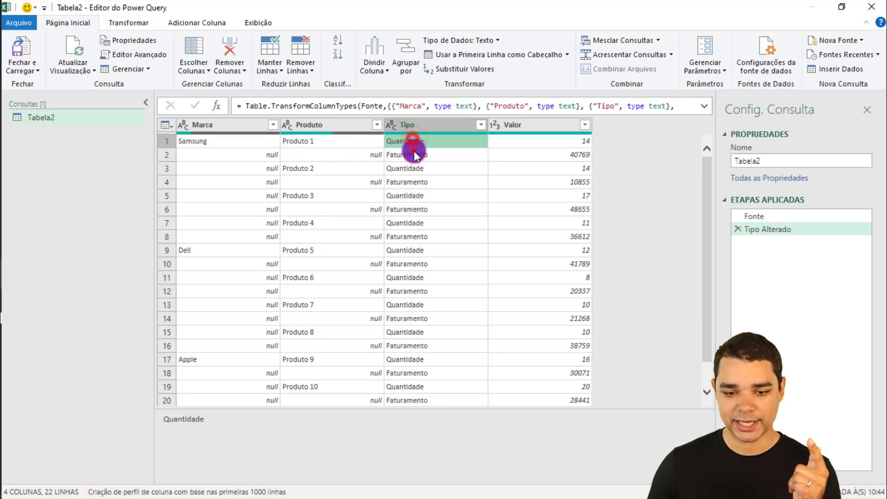
left_click(339, 140)
left_click(342, 153)
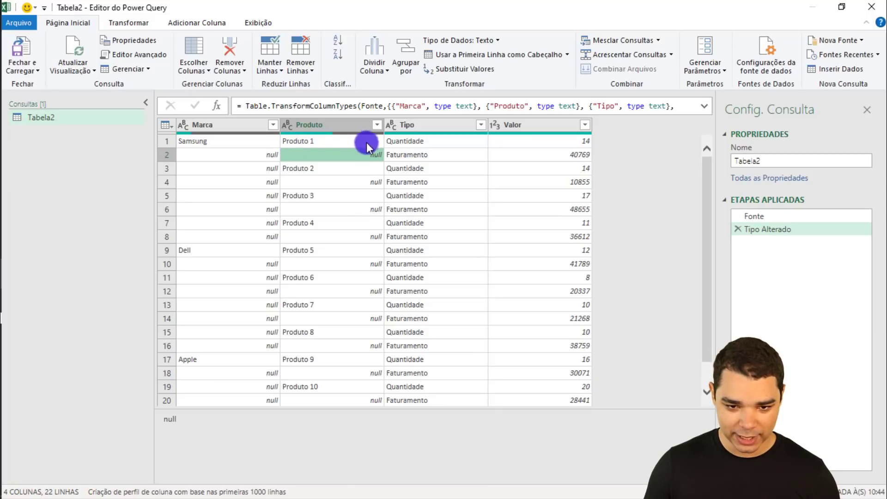
Step: Examine the null cells beneath Produto 2 and Produto 3 in the Produto column
left_click(361, 172)
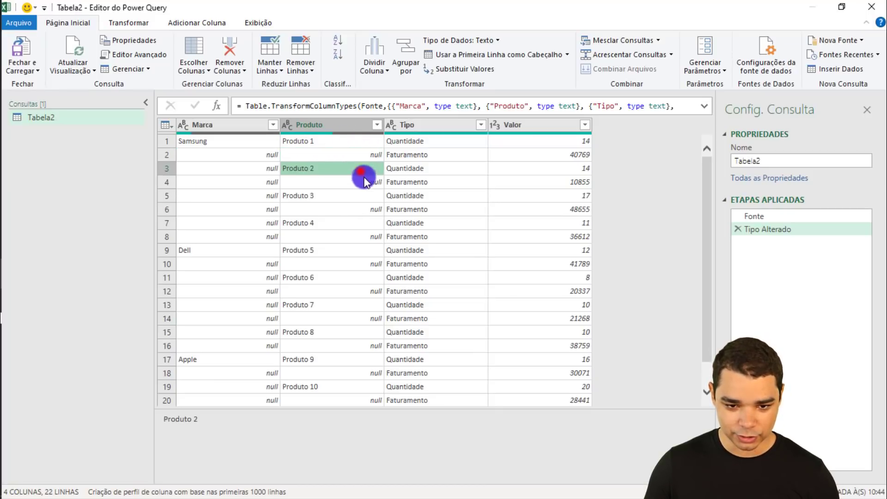
left_click(364, 180)
left_click(352, 169)
left_click(327, 197)
left_click(320, 208)
left_click(319, 198)
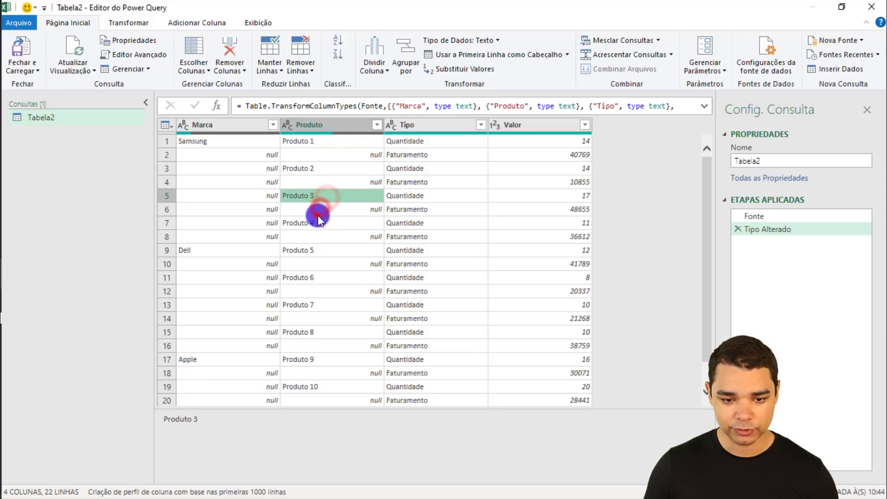
left_click(319, 216)
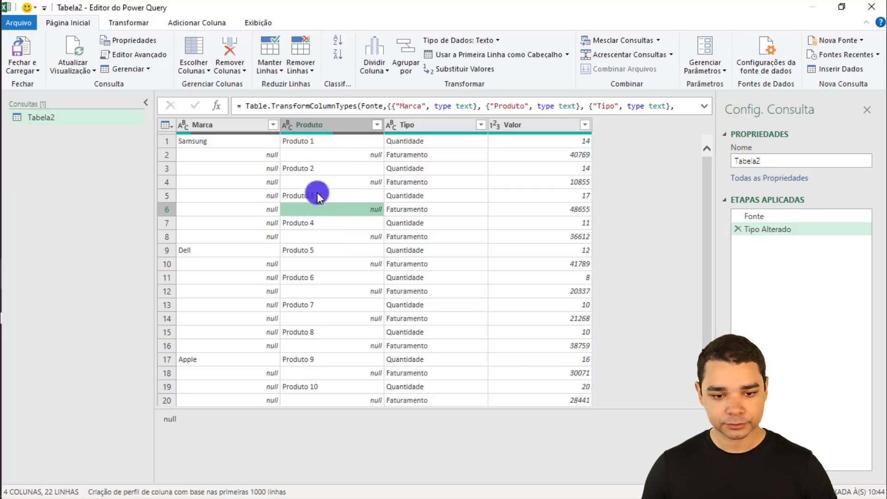
Step: Fill the Marca column downward so each brand name replaces the null cells beneath it
left_click(261, 155)
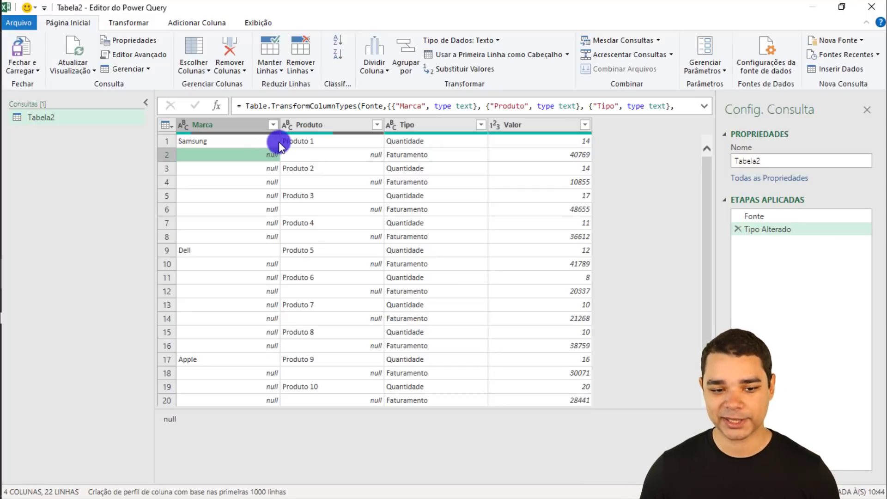
right_click(246, 123)
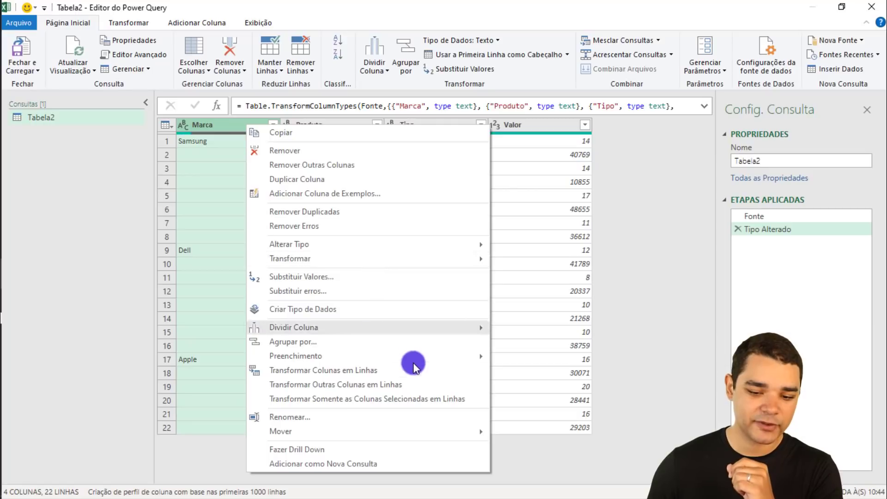
mouse_move(412, 359)
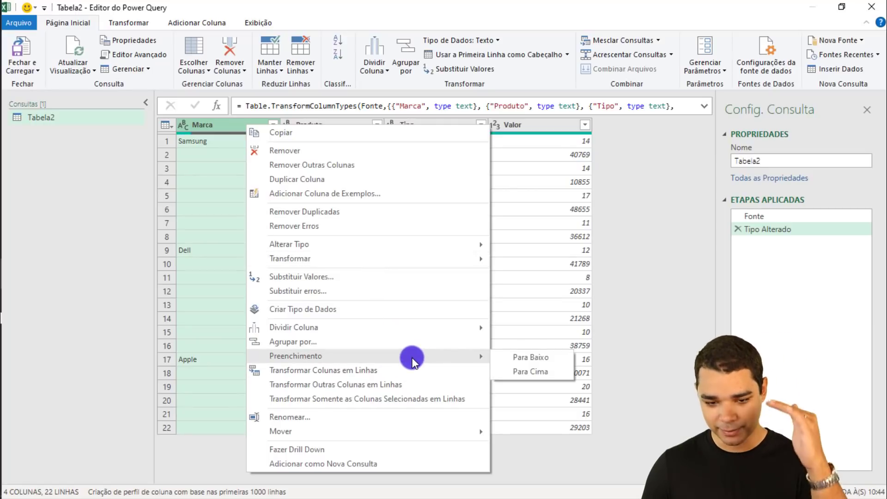
left_click(522, 357)
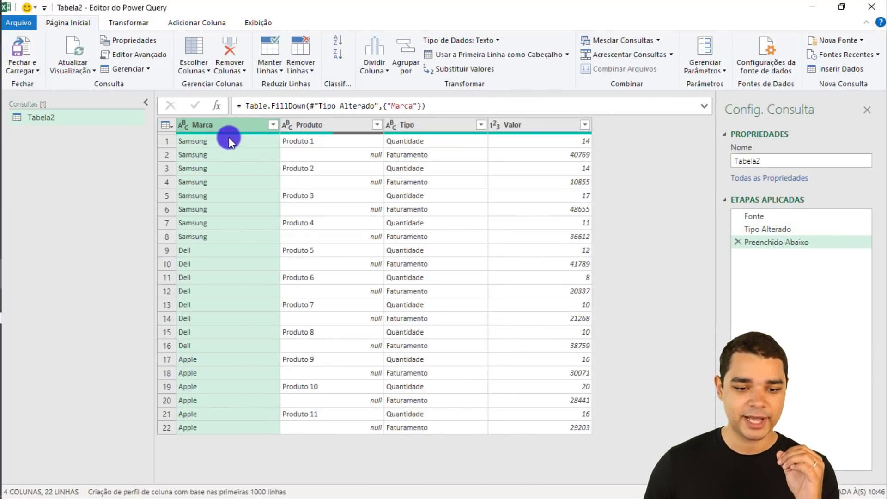
Step: Review the filled Marca column across the Samsung, Dell and Apple rows
left_click_drag(229, 137, 232, 232)
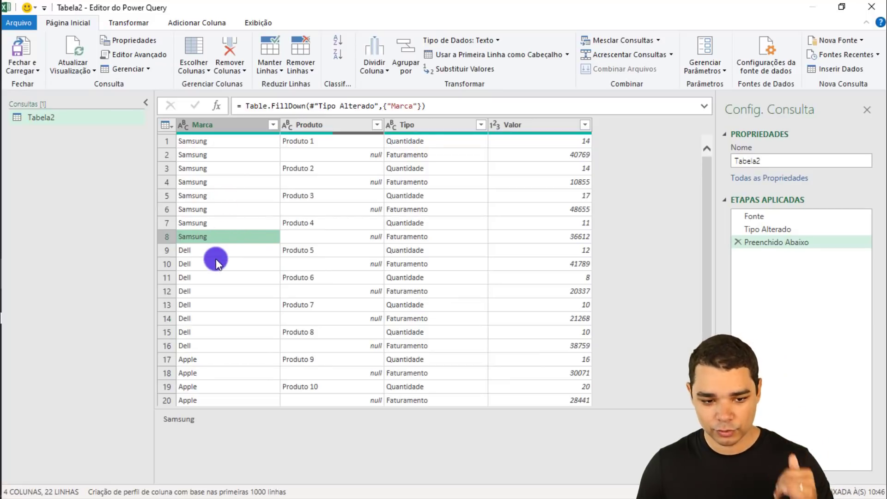
left_click_drag(215, 264, 208, 397)
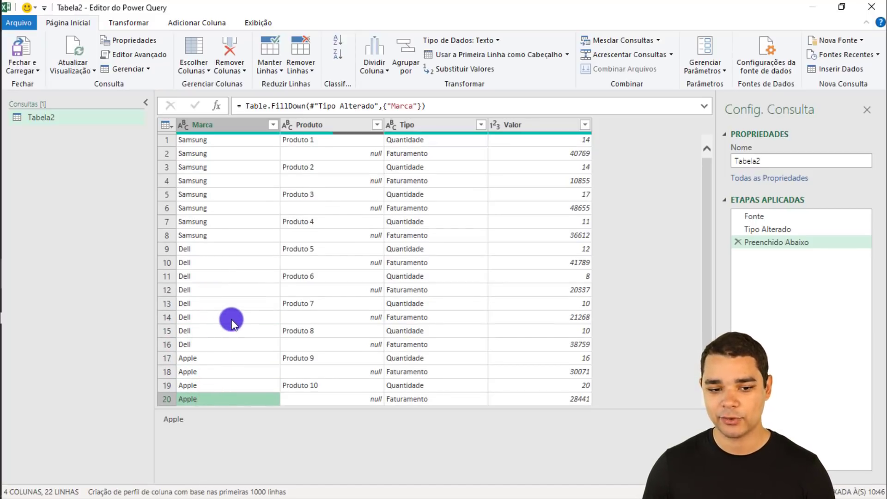
left_click(208, 140)
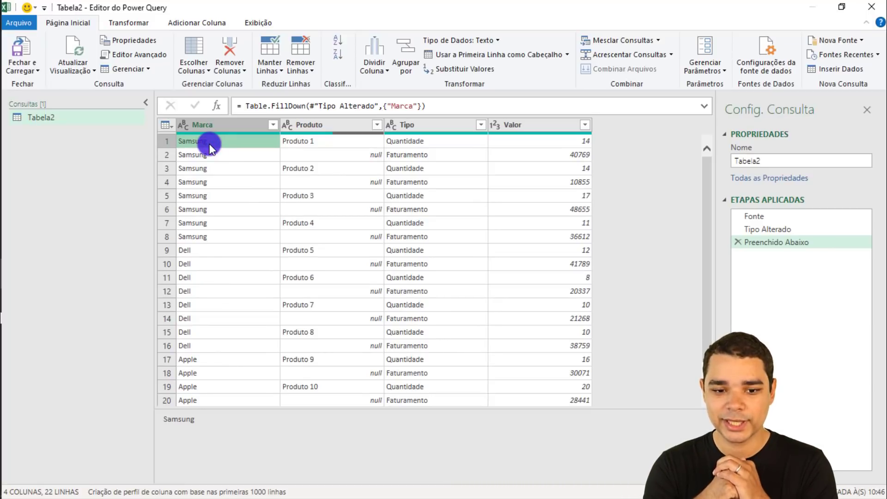
Step: Fill the Produto column downward so each product name replaces the null cell beneath it
left_click(329, 125)
right_click(331, 124)
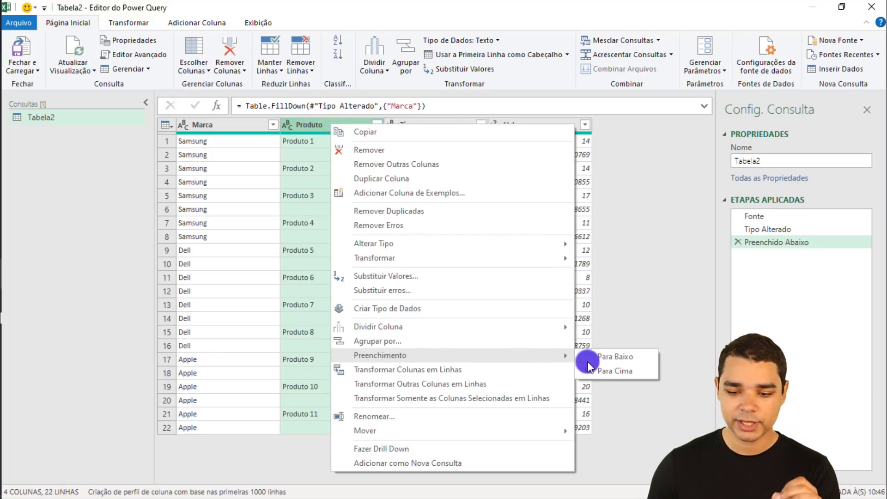
left_click(607, 361)
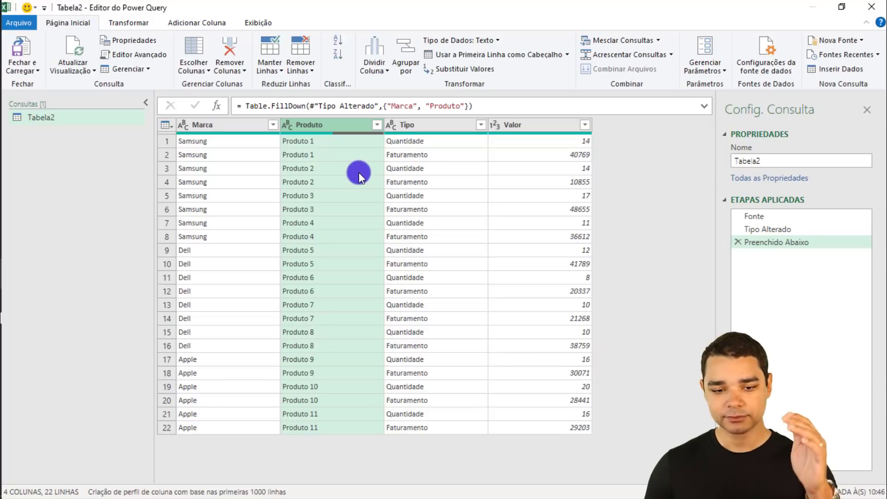
Step: Check the filled Produto column row by row from Produto 1 to Produto 5
left_click(338, 146)
left_click(341, 150)
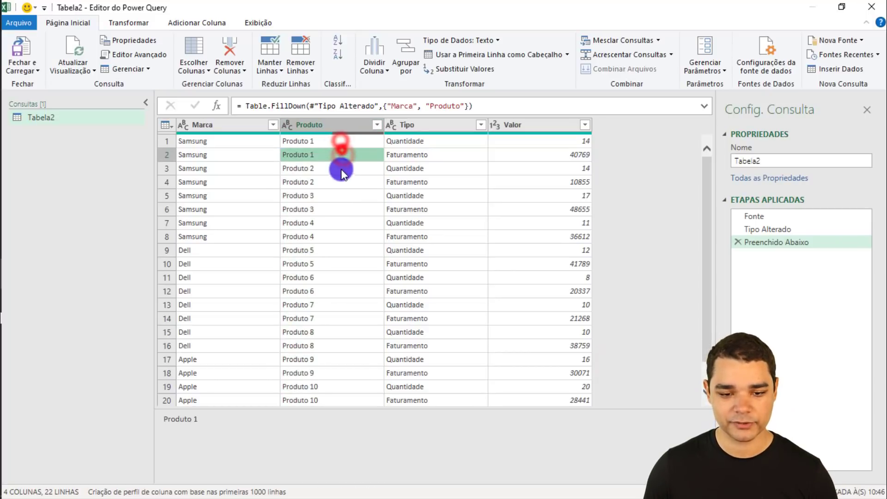
left_click(341, 171)
left_click(340, 183)
left_click(337, 196)
left_click(335, 209)
left_click(334, 222)
left_click(334, 235)
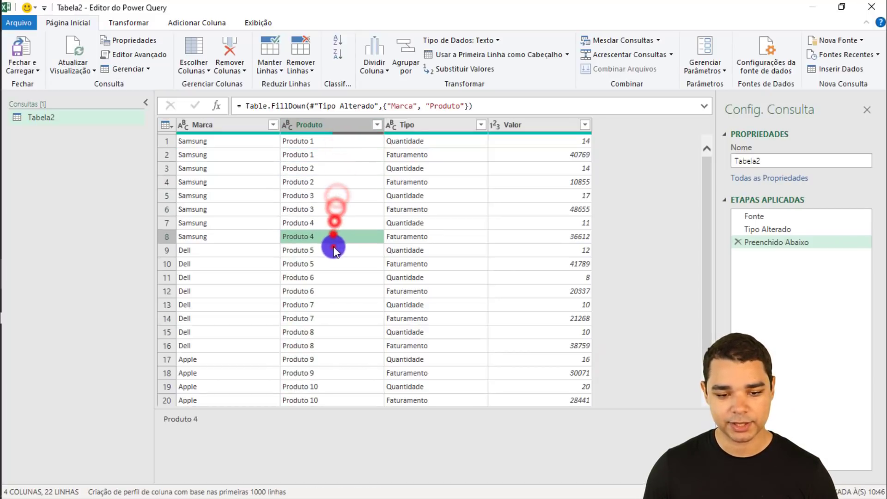
left_click(333, 248)
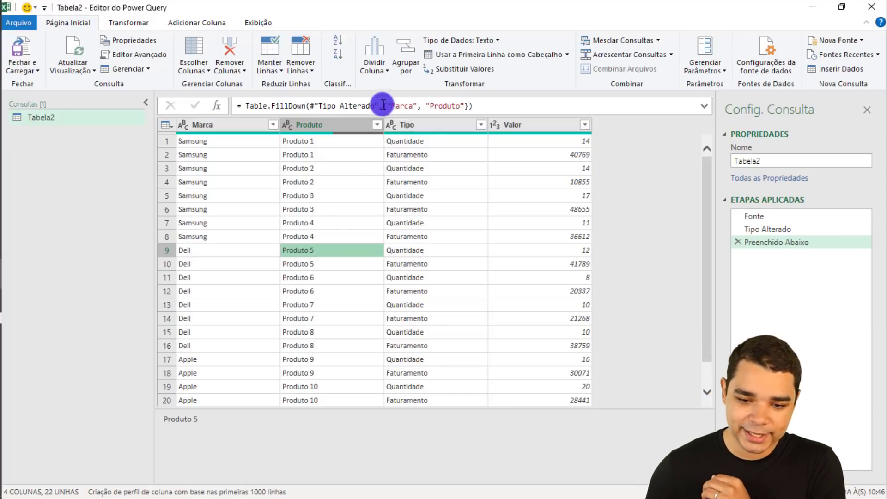
Step: Examine the Tipo and Valor columns and how Quantidade and Faturamento alternate in the Tipo rows of Produto 1
left_click(434, 132)
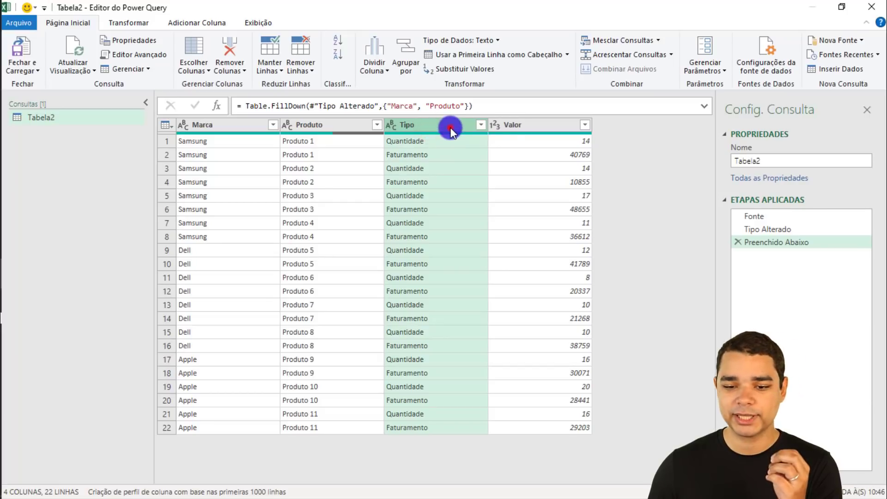
left_click(511, 124, "ctrl")
left_click(534, 122)
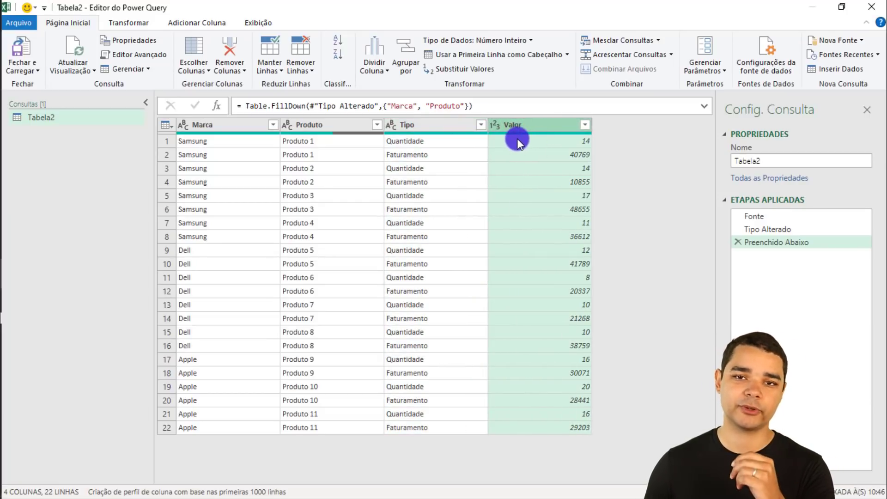
left_click(460, 141)
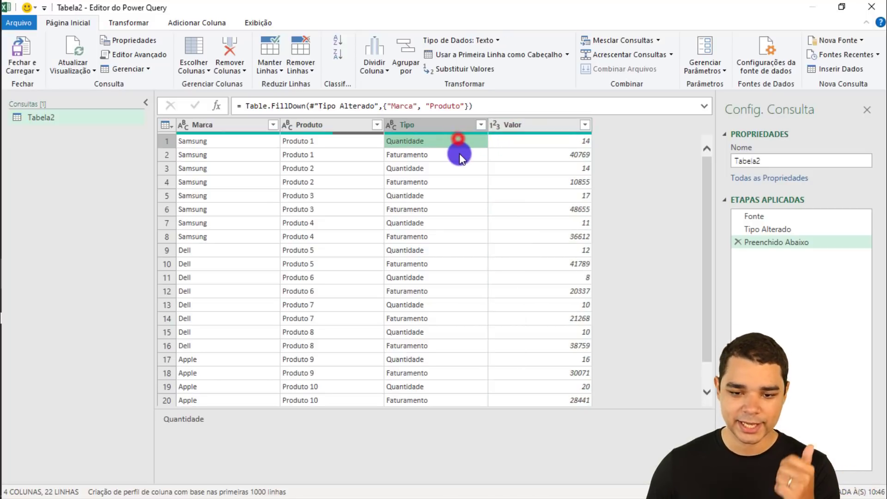
left_click(459, 155)
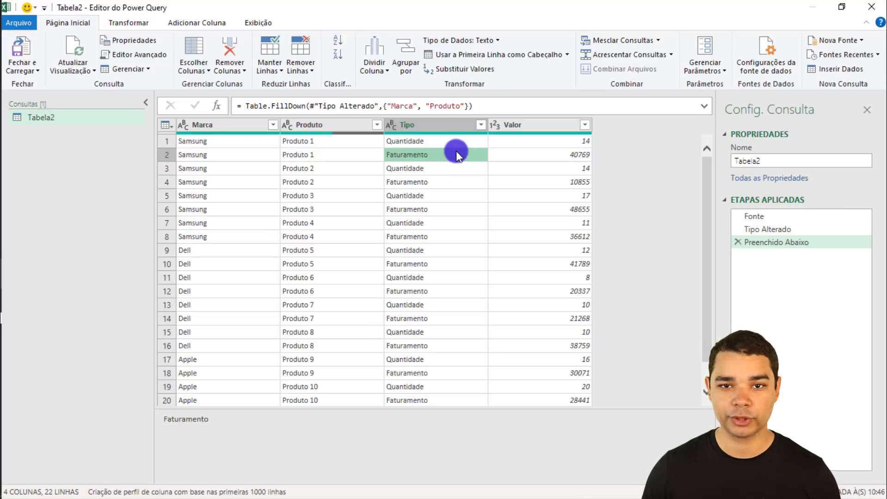
mouse_move(452, 133)
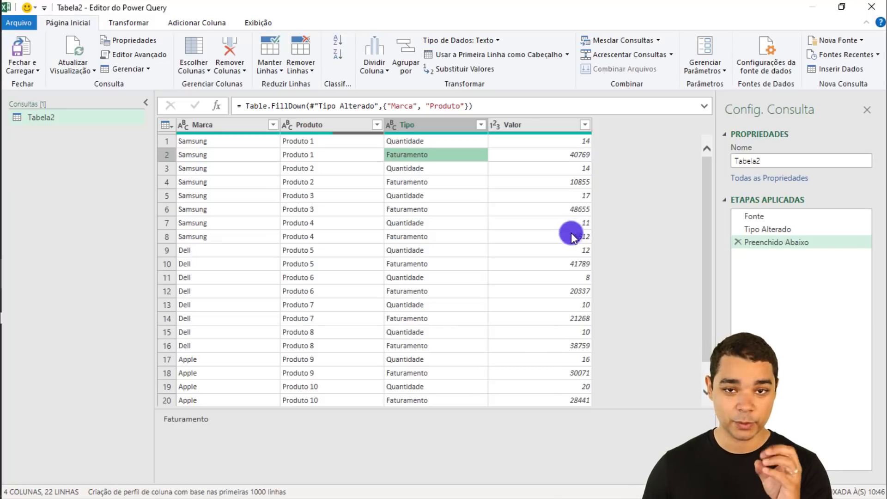
Step: Pivot the Tipo column into separate Quantidade and Faturamento columns, using Valor as the values column
left_click(443, 122)
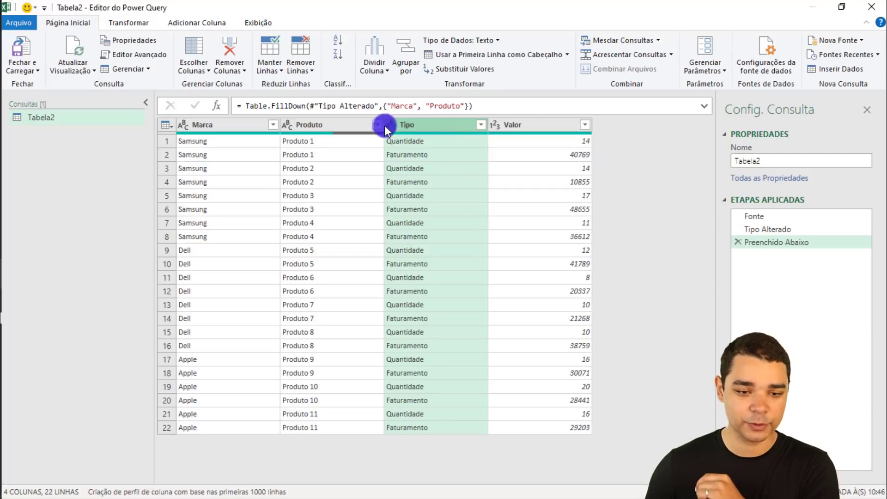
left_click(144, 27)
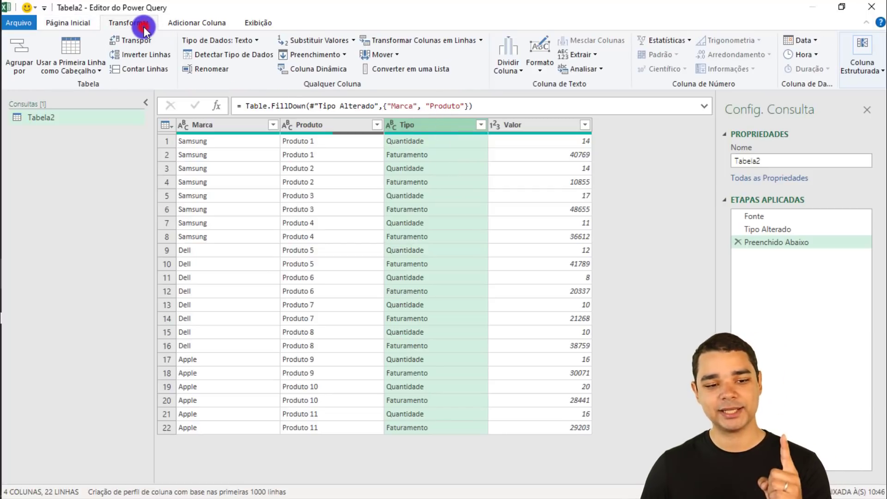
left_click(303, 69)
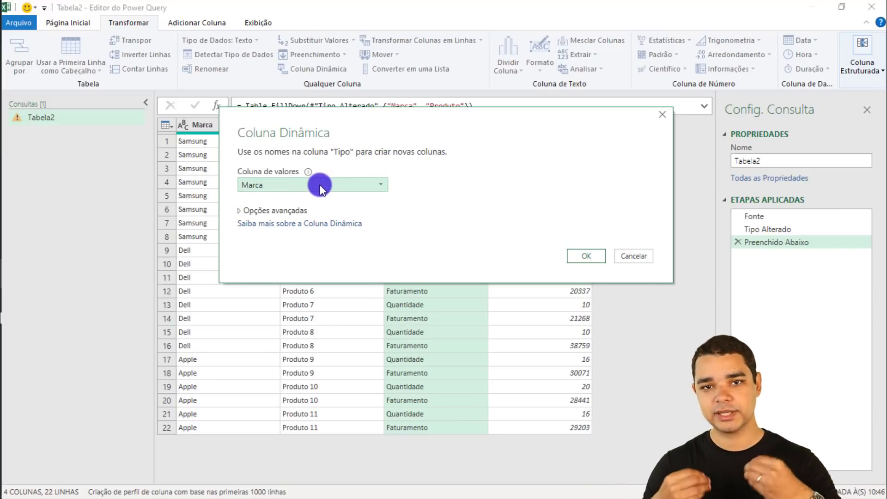
left_click_drag(343, 120, 335, 197)
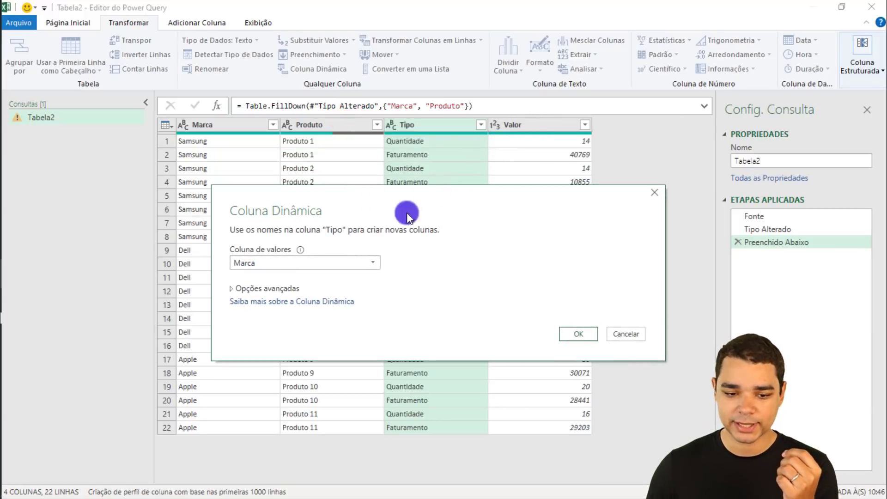
left_click(324, 258)
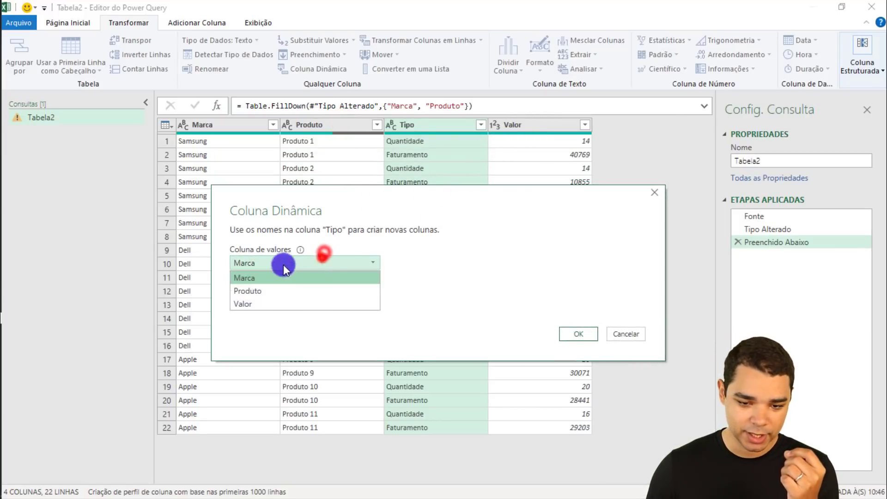
left_click(269, 302)
left_click(579, 334)
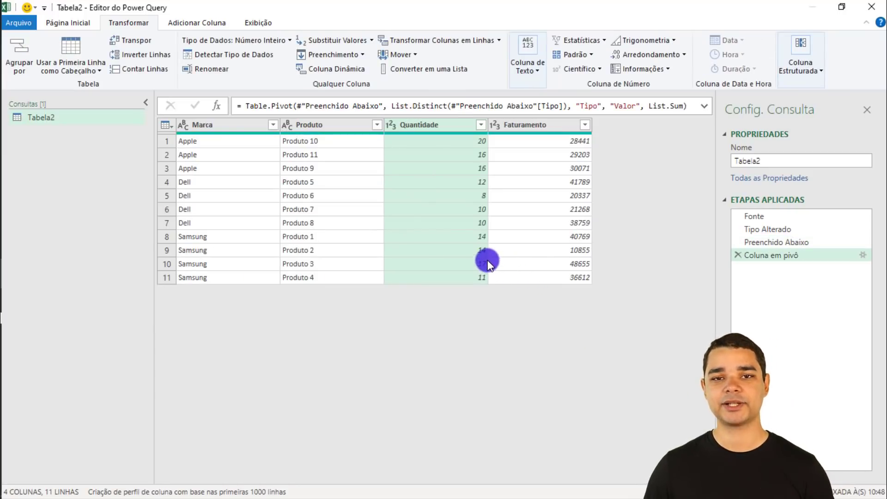
Step: Check the Marca and Produto entries of the Apple rows in the pivoted table
left_click(249, 140)
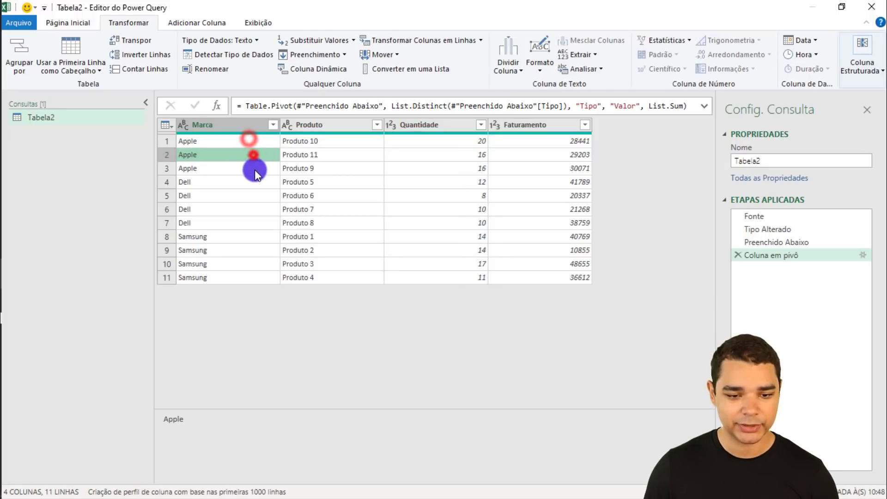
left_click(254, 170)
left_click(250, 143)
left_click(251, 168)
left_click(249, 152)
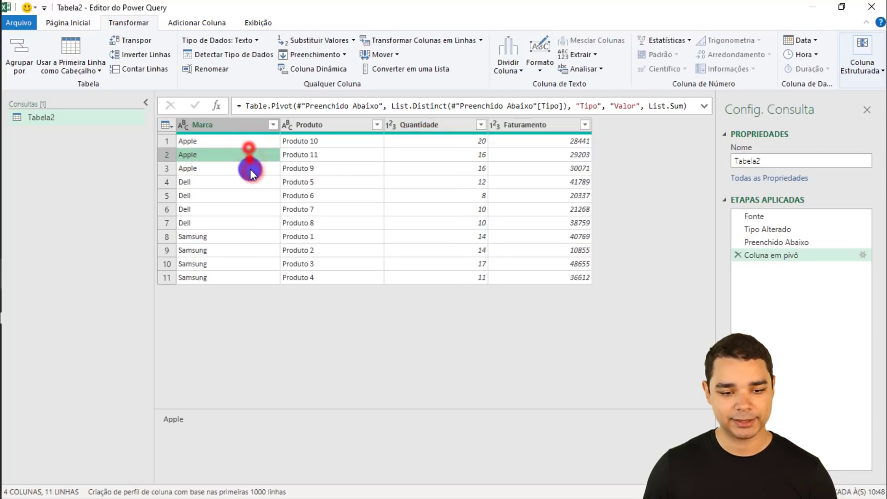
left_click(251, 179)
left_click(316, 141)
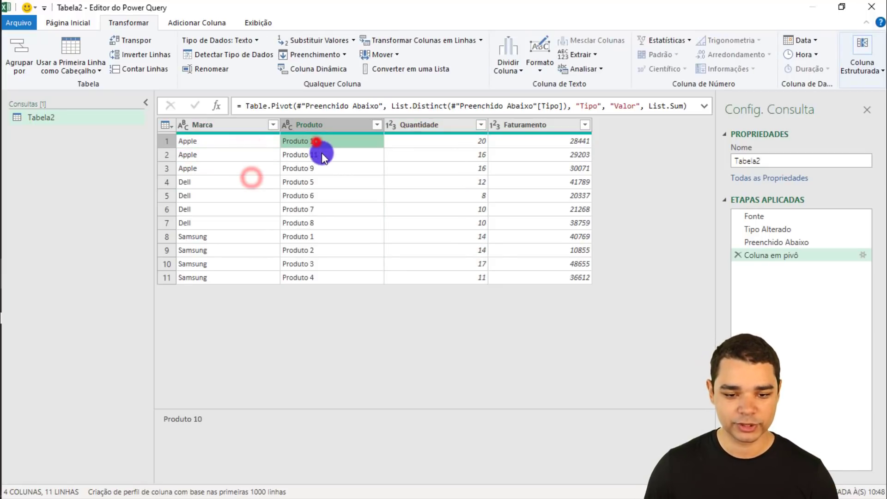
left_click(322, 154)
left_click(321, 167)
Step: Check the Quantidade and Faturamento columns of the pivoted table, starting with the Apple rows
left_click(440, 147)
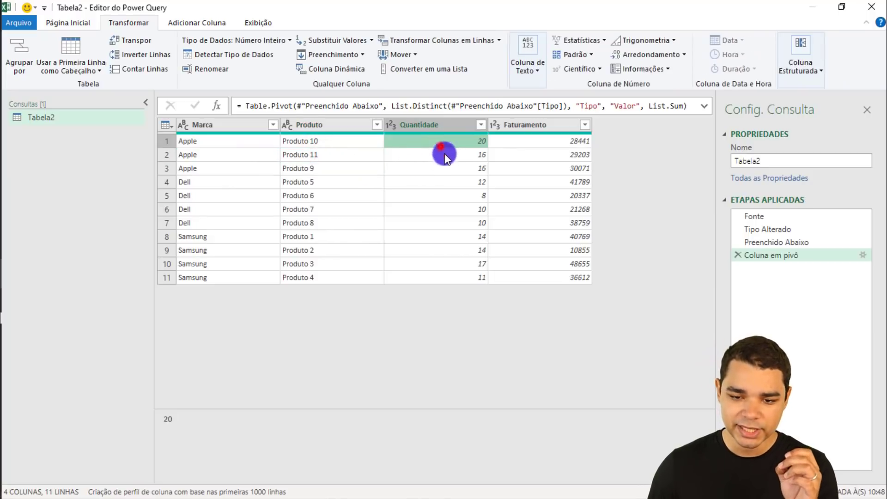
left_click(448, 154)
left_click(454, 168)
left_click(550, 142)
left_click(550, 154)
left_click(550, 169)
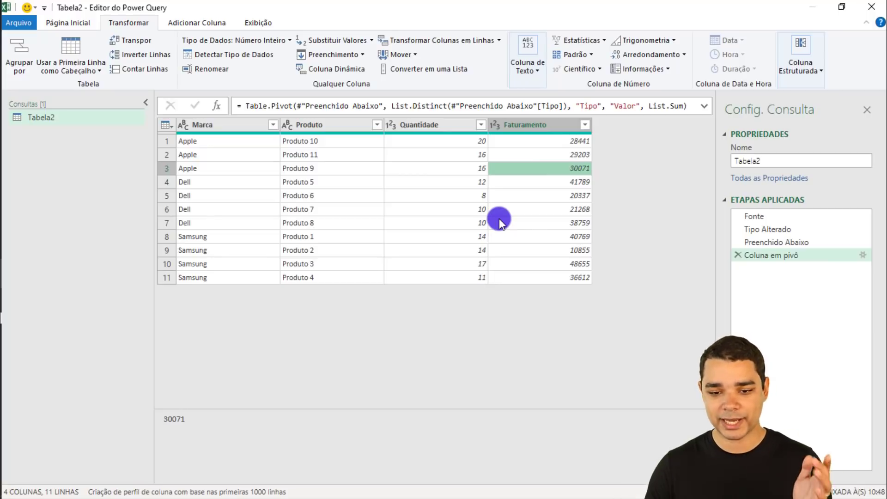
left_click(465, 124)
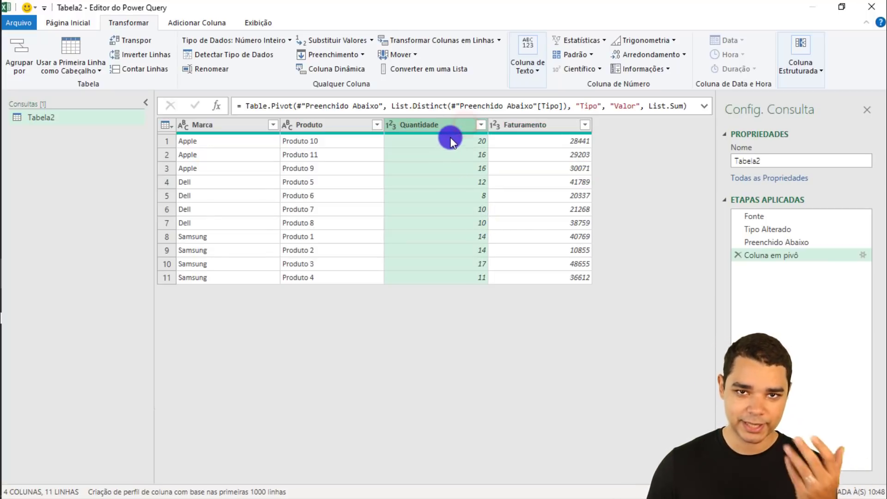
left_click(541, 125)
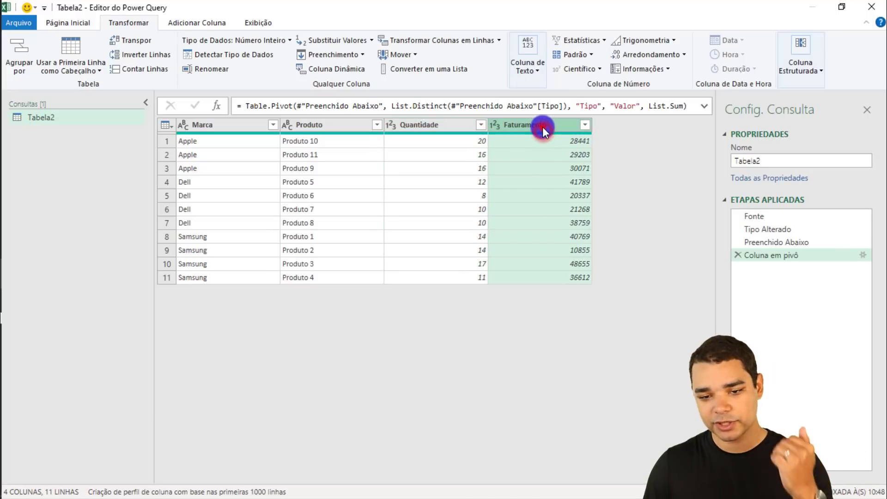
Step: Close the query editor and load the restructured Tabela2 query into the workbook
left_click(236, 137)
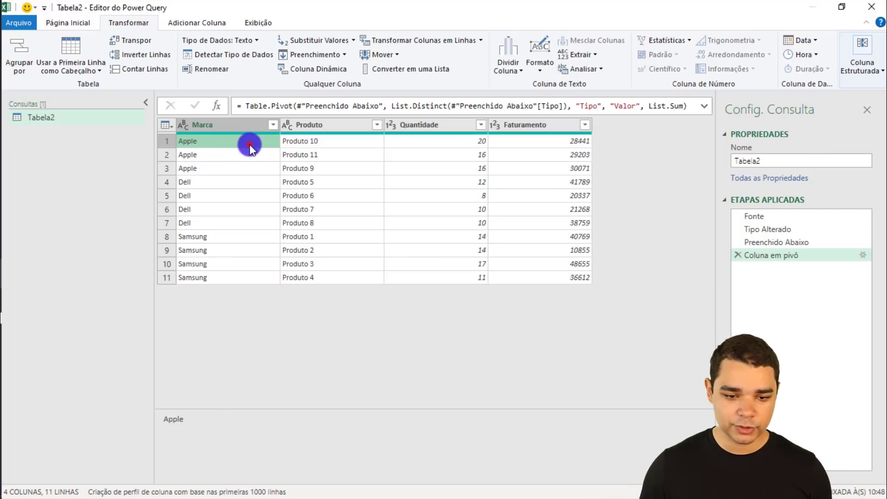
left_click(261, 156)
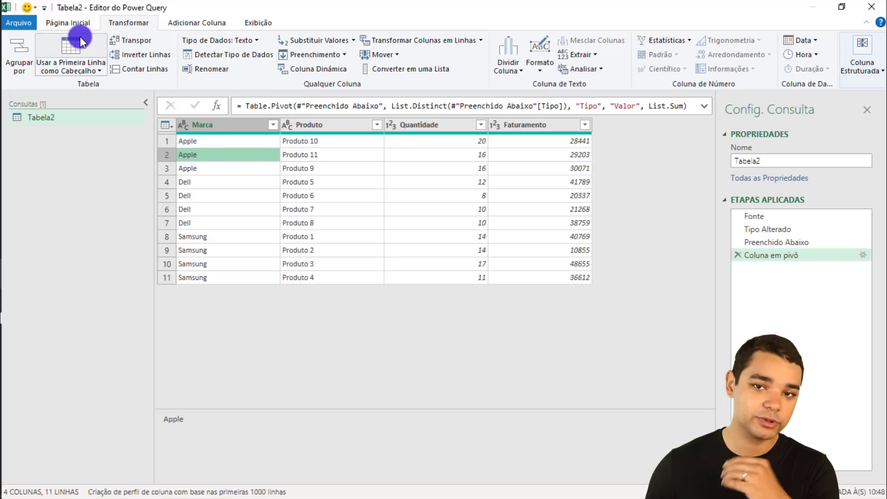
left_click(83, 24)
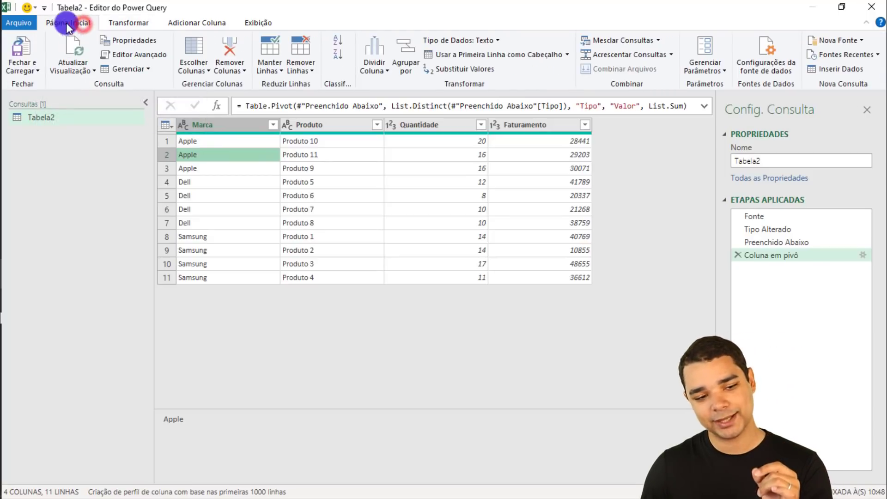
left_click(31, 49)
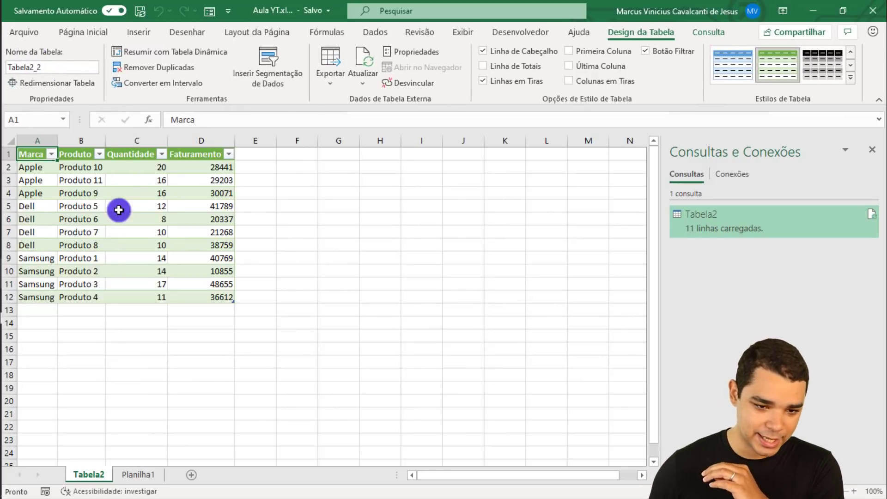
Step: Review the loaded table's Marca column from Apple to Samsung and its first Produto entries
left_click(48, 164)
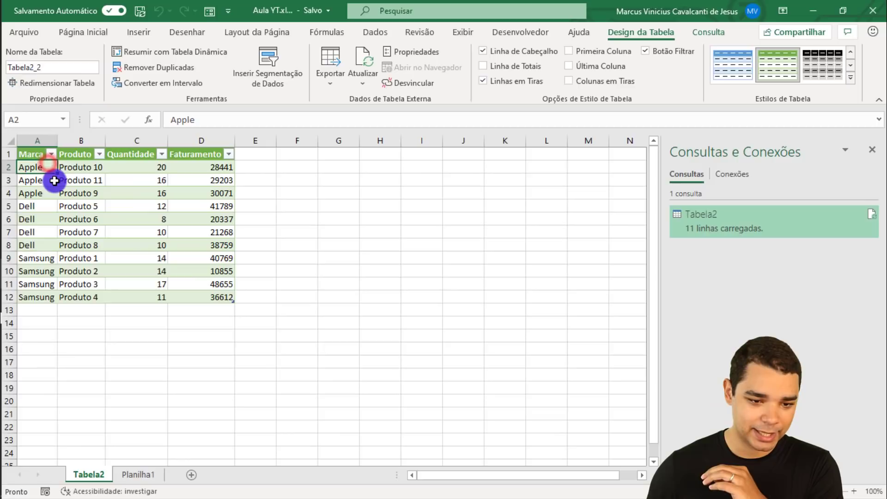
left_click(53, 181)
left_click(48, 194)
left_click(49, 211)
left_click(50, 232)
left_click(51, 245)
left_click(52, 261)
left_click(52, 280)
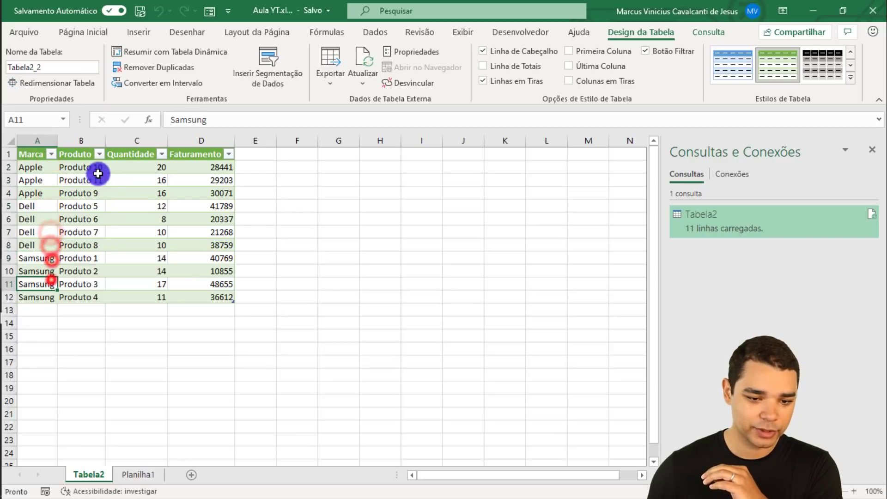
left_click(96, 169)
left_click(93, 192)
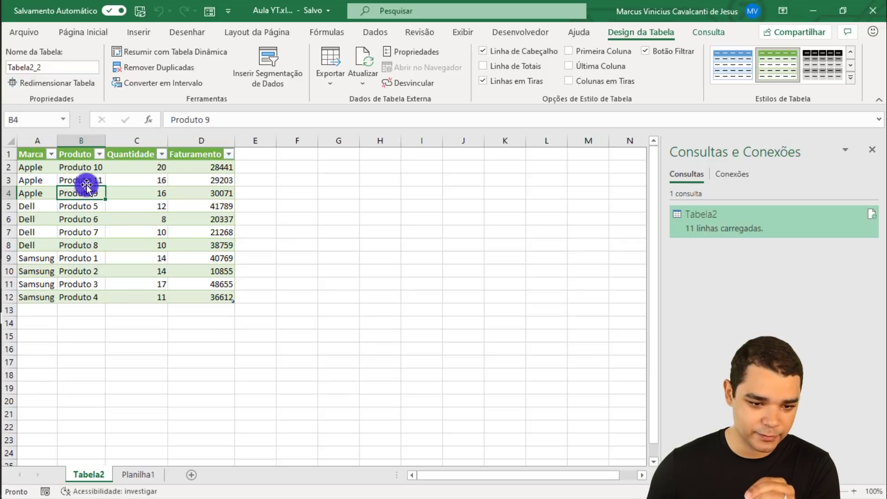
double_click(76, 183)
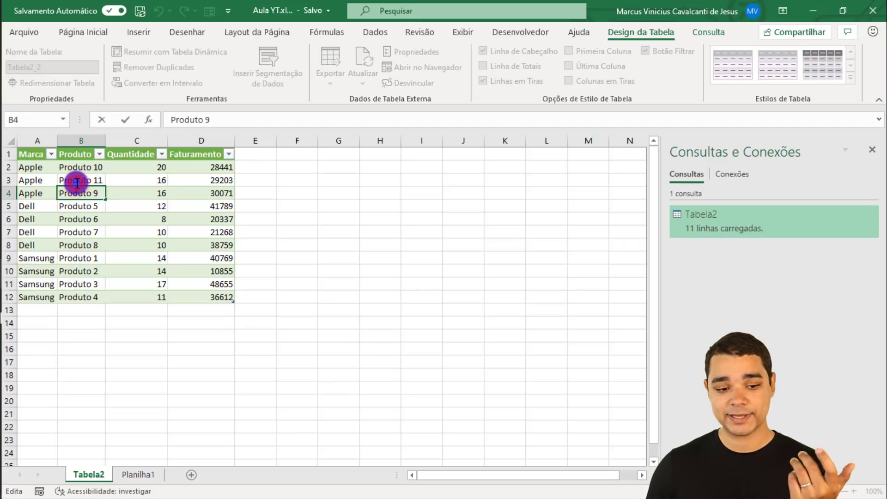
key("Escape")
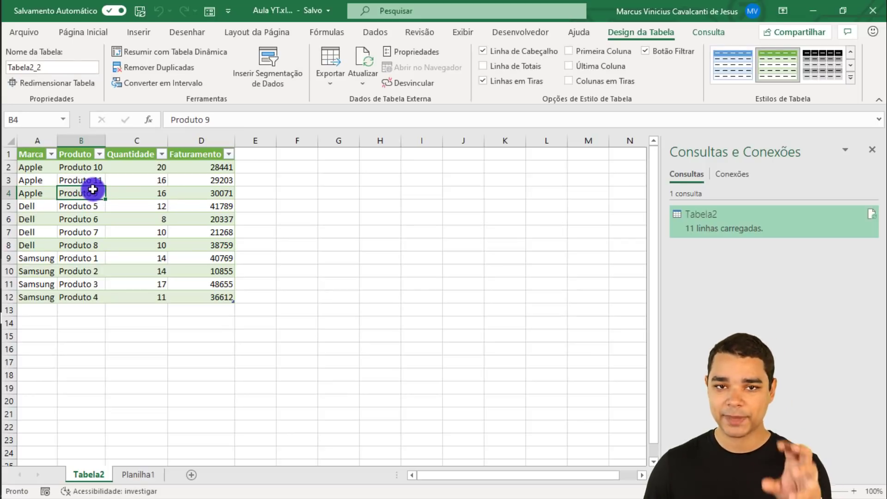
left_click(80, 179)
Step: Apply the light (Clara) table style with a solid blue header and blue row lines to the loaded table
left_click(143, 184)
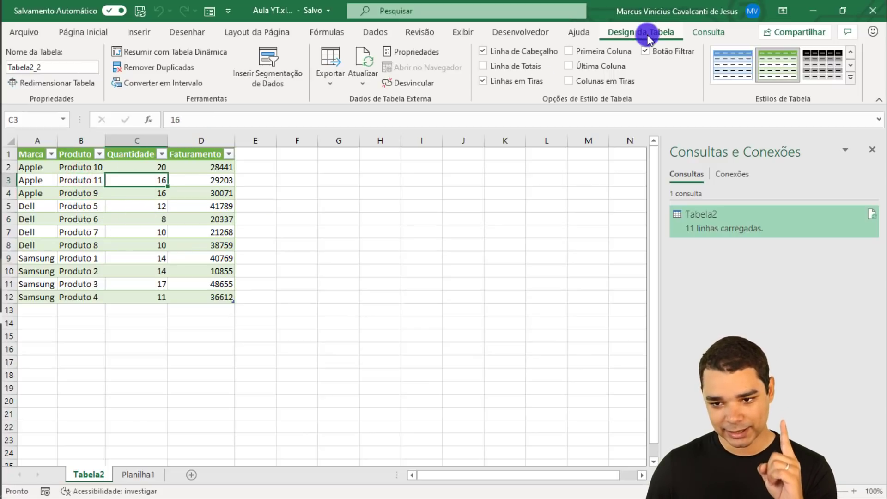
left_click(851, 78)
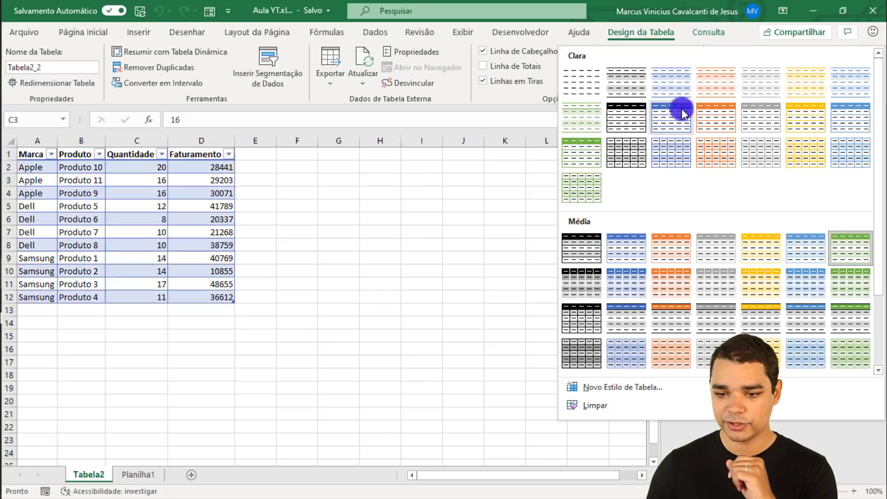
left_click(672, 121)
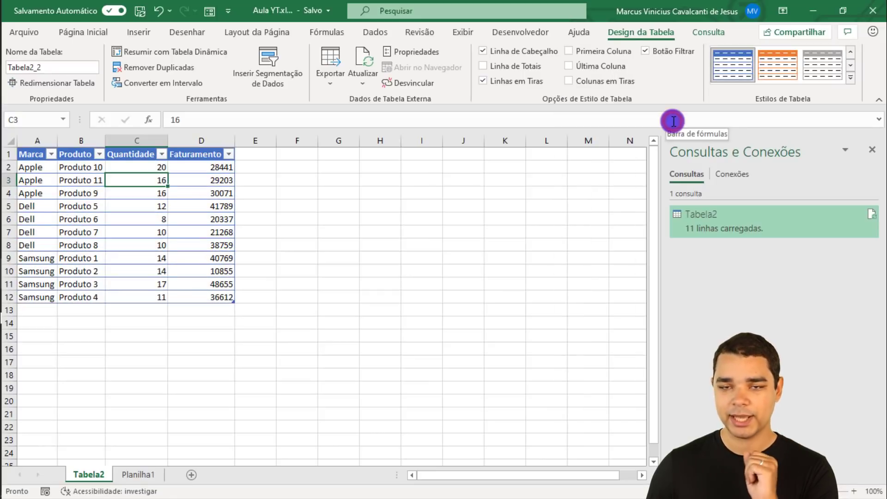
left_click(126, 169)
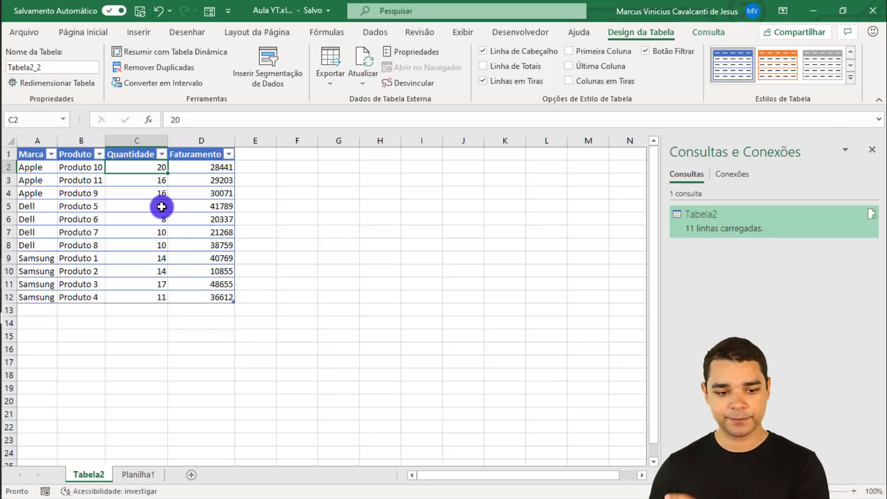
Step: Filter the Marca column of the loaded table to show only Dell
left_click(38, 154)
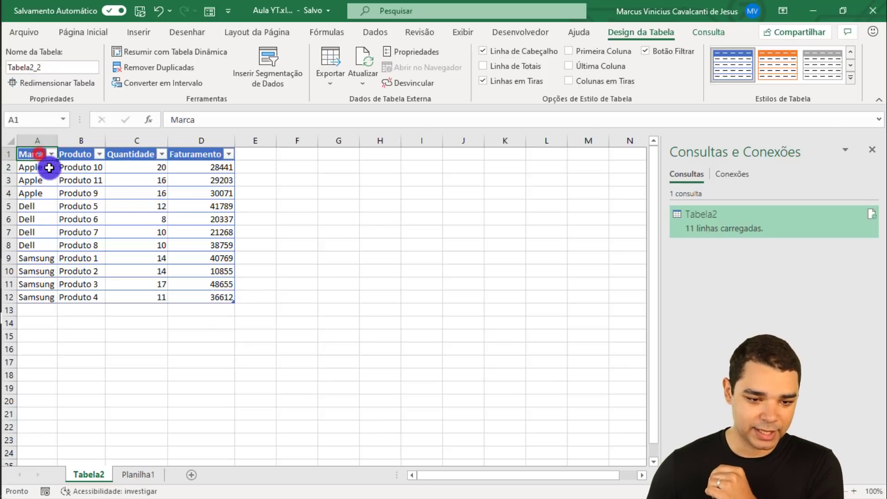
left_click(52, 154)
left_click(96, 305)
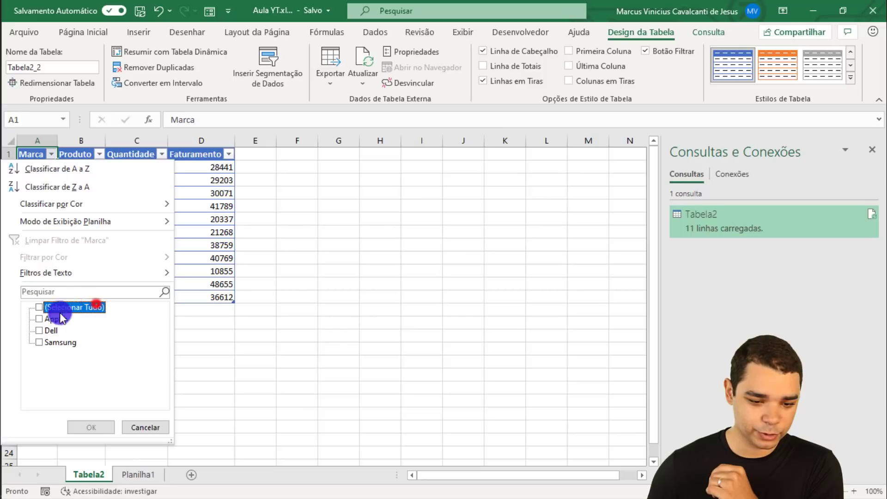
left_click(50, 330)
left_click(92, 426)
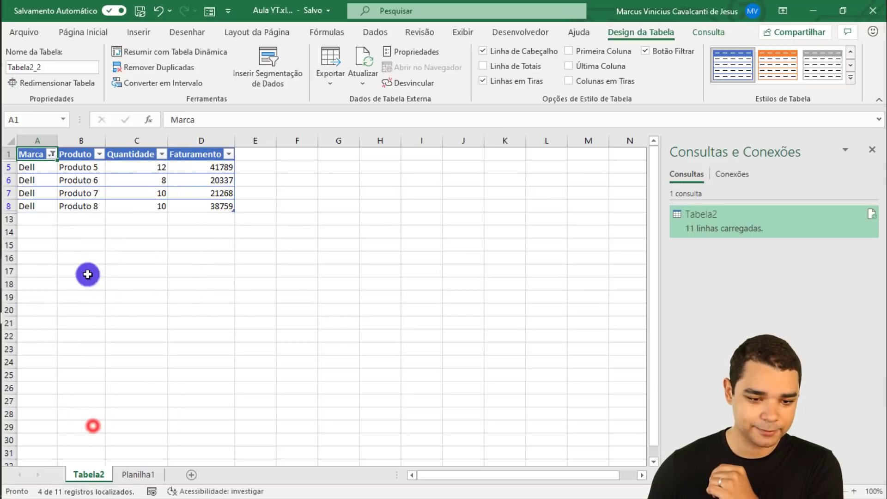
left_click(46, 204)
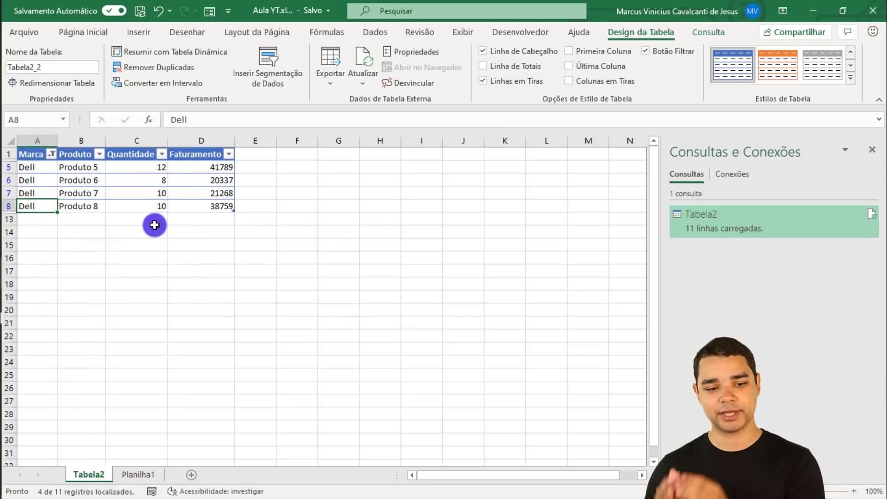
Step: Switch the Marca filter from Dell to Apple only
left_click(51, 154)
left_click(51, 329)
left_click(46, 329)
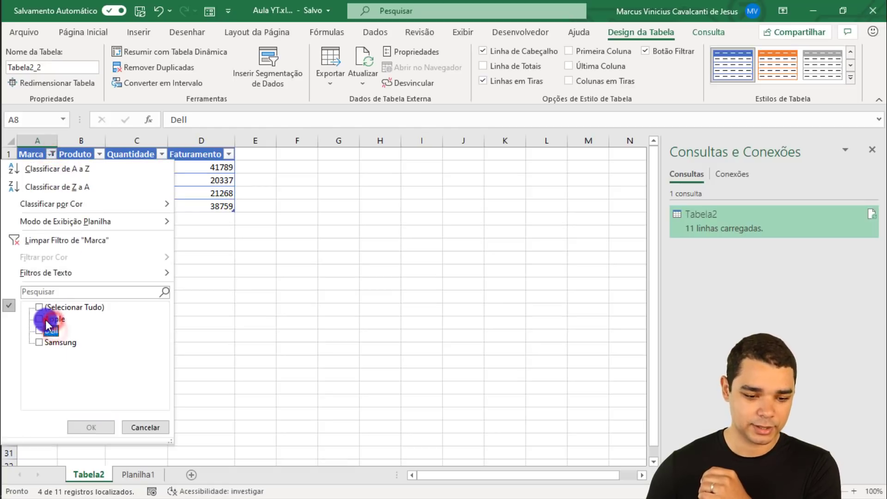
left_click(91, 426)
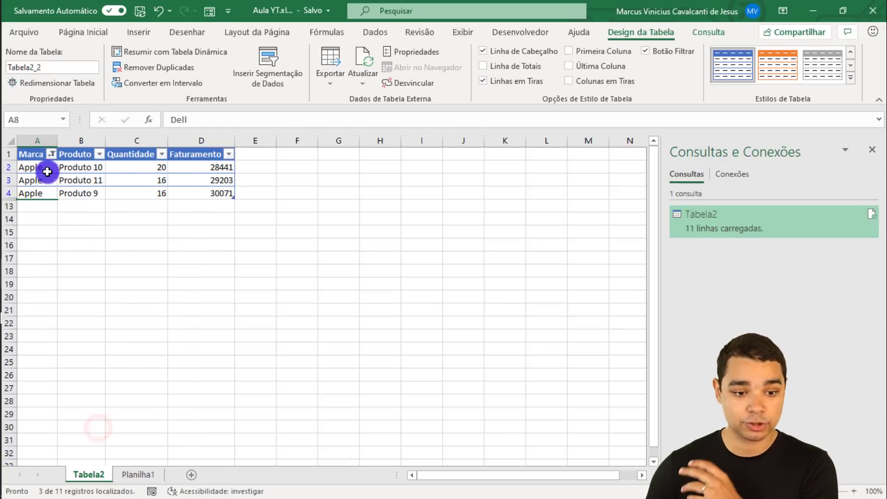
Step: Switch the Marca filter to Samsung only and check the filtered product rows
left_click(51, 154)
left_click(50, 342)
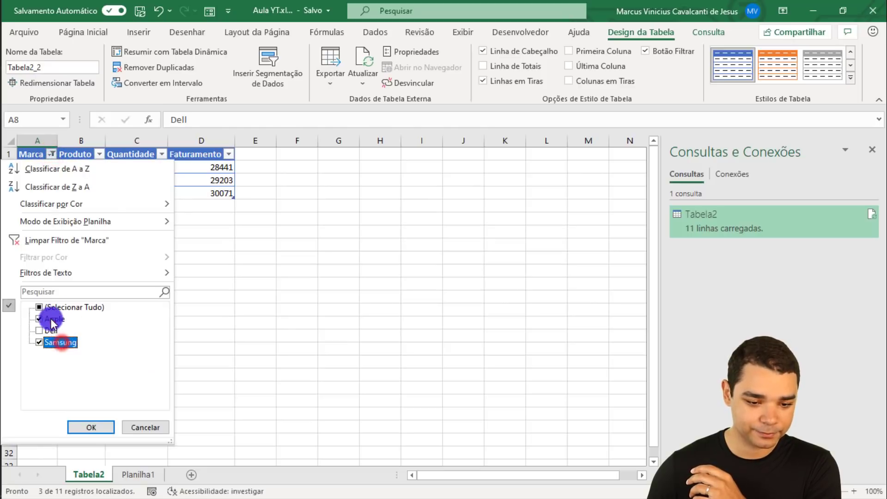
left_click(51, 318)
left_click(90, 425)
left_click(36, 169)
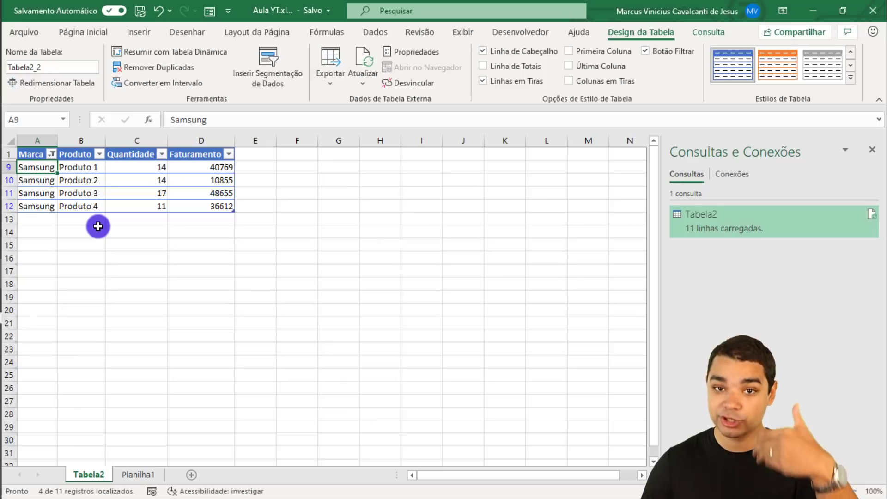
left_click(97, 204)
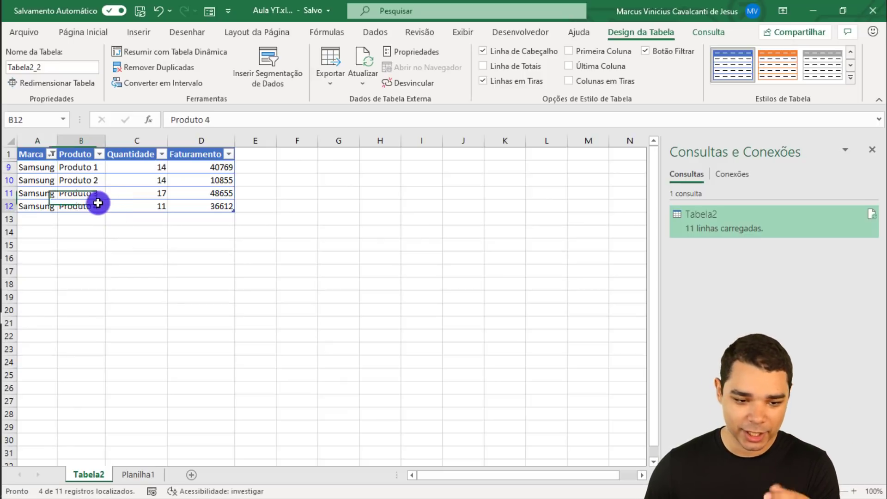
Step: Add a totals row to the Samsung-filtered table and check the Faturamento subtotal against its product rows
left_click(111, 183)
left_click(182, 192)
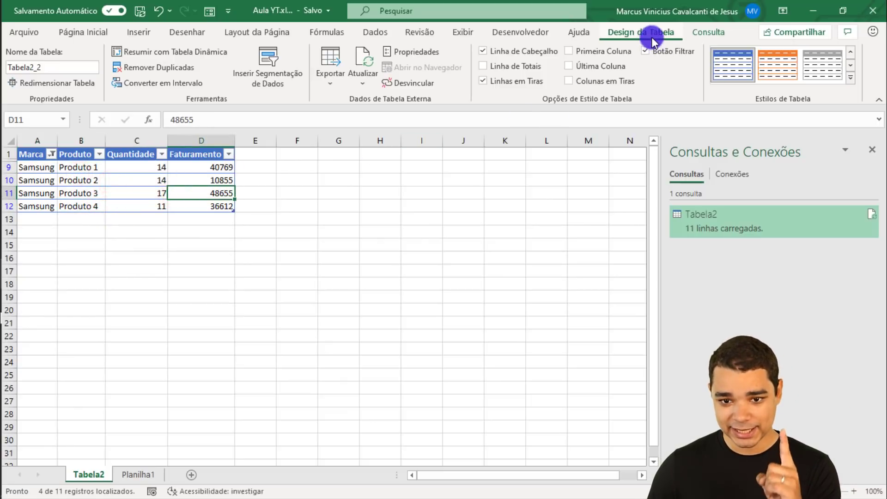
left_click(512, 69)
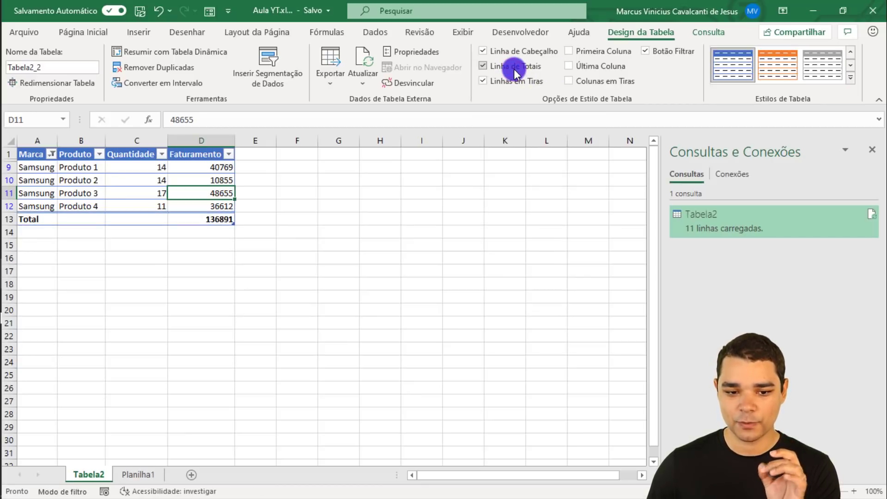
left_click(215, 219)
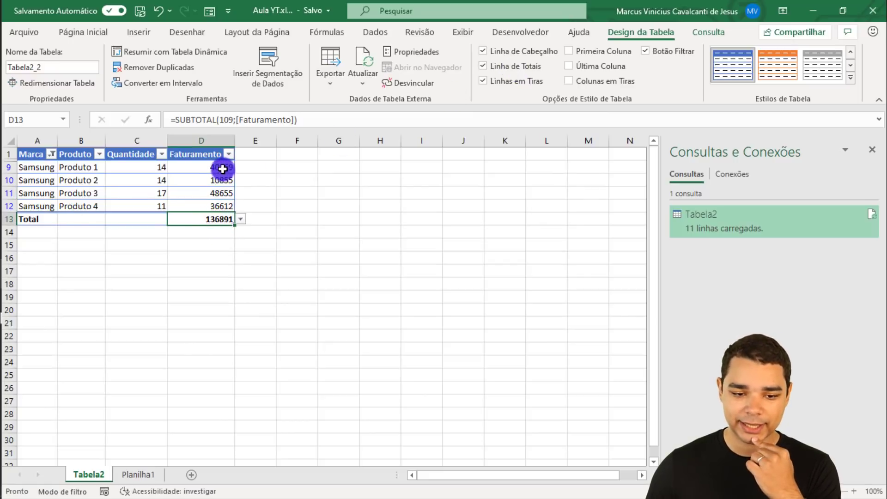
left_click_drag(223, 167, 211, 220)
left_click(212, 219)
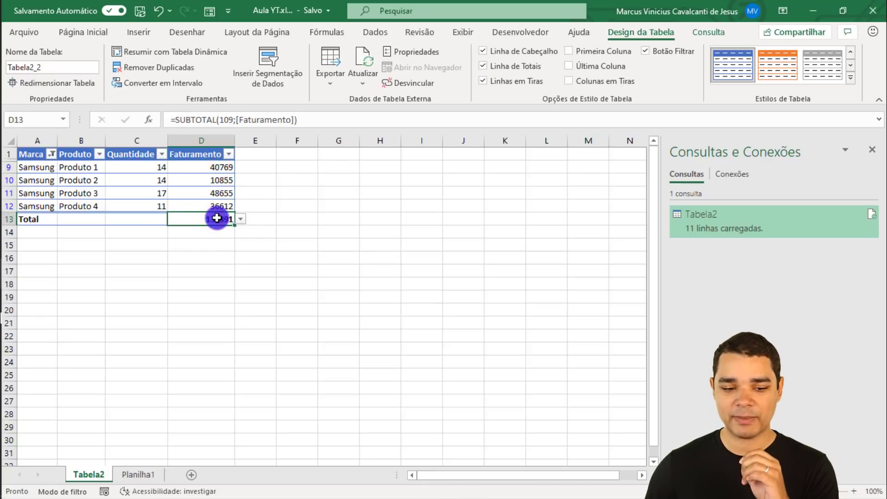
Step: Set the Quantidade cell of the totals row to Soma and check it against the quantities above
left_click(148, 222)
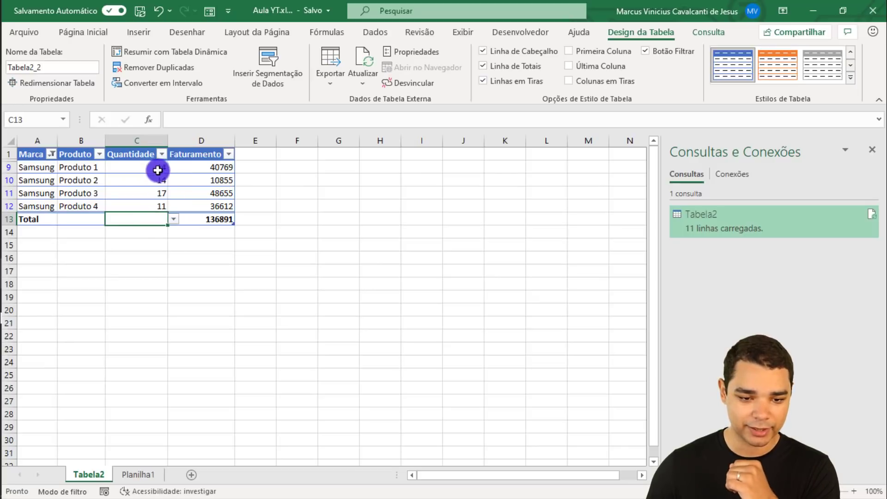
left_click(174, 220)
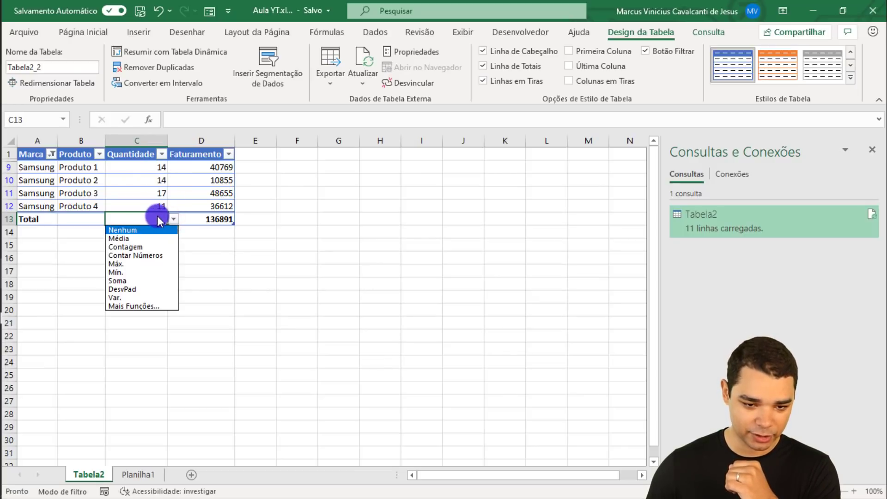
left_click(136, 280)
left_click_drag(152, 168, 153, 202)
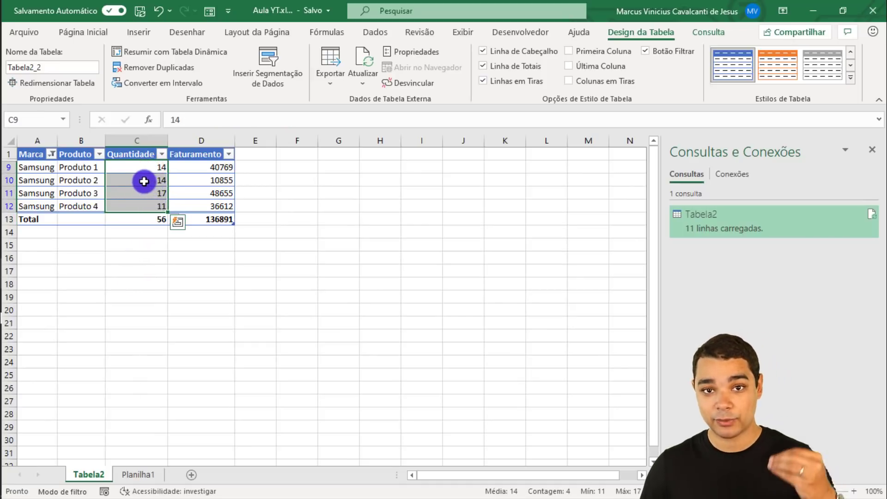
Step: Set the Produto cell of the totals row to Contagem and review the totals for Samsung
left_click(78, 168)
left_click(85, 215)
left_click(107, 219)
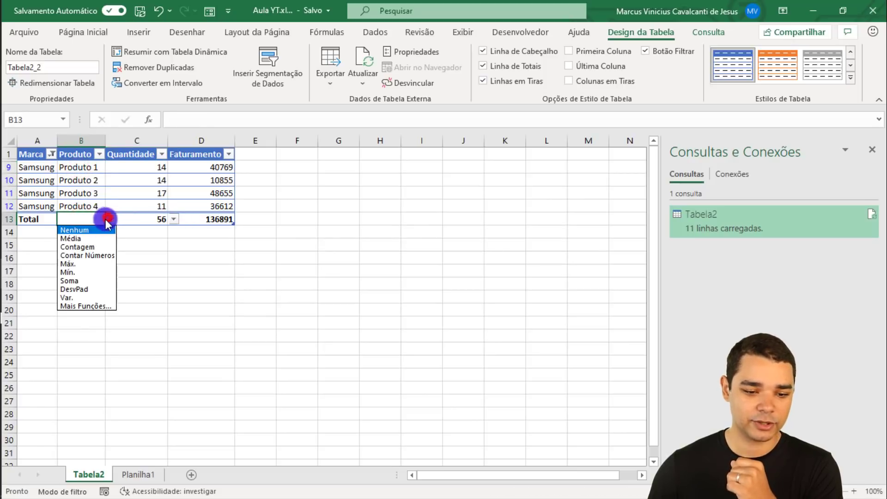
left_click(95, 244)
left_click(91, 181)
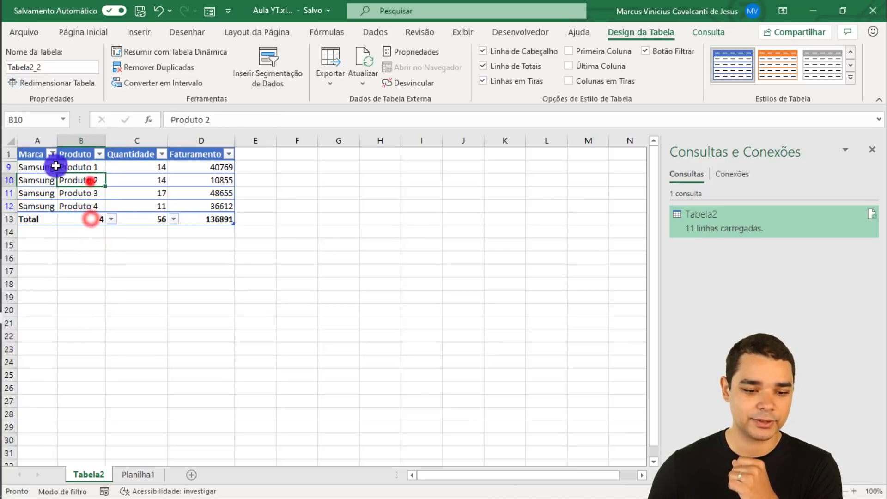
left_click(53, 168)
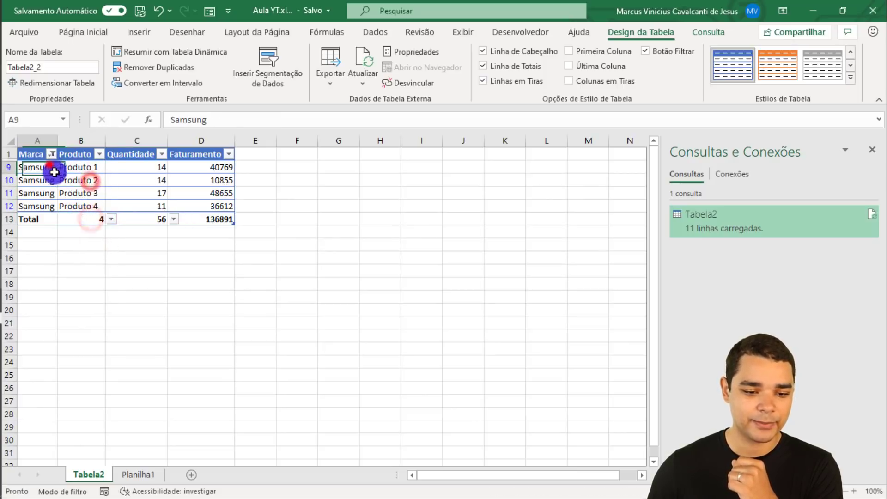
left_click(84, 217)
left_click(148, 218)
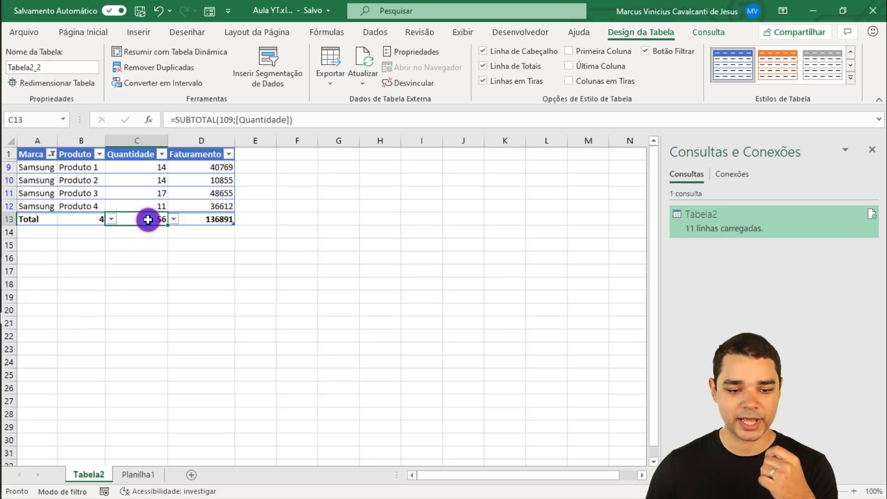
left_click(191, 217)
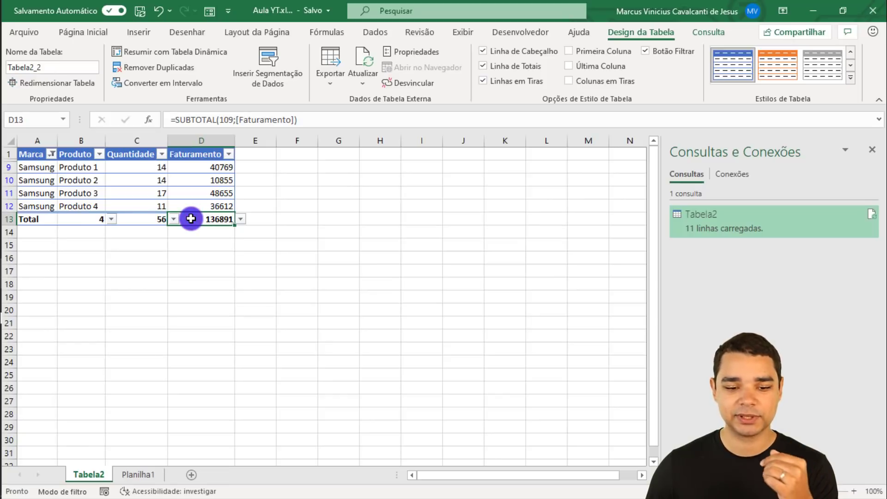
Step: Switch the Marca filter to Apple only and check the Quantidade and Faturamento totals
left_click(51, 154)
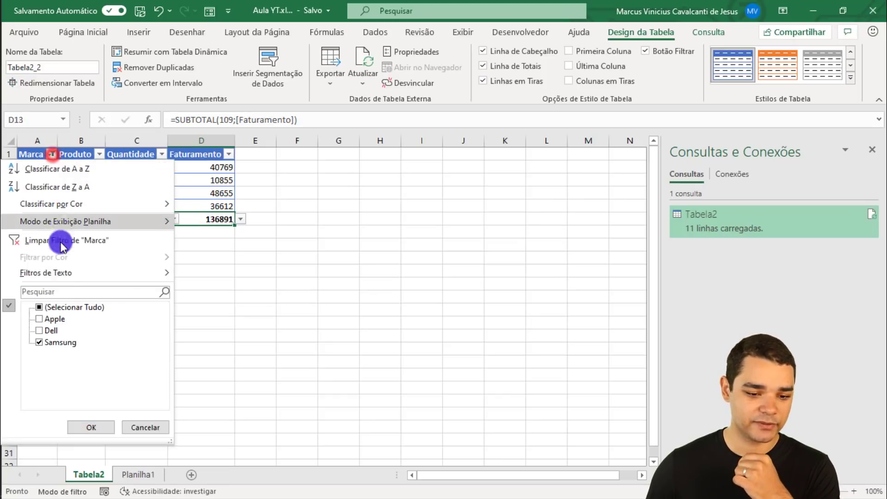
left_click(52, 319)
left_click(54, 342)
left_click(91, 427)
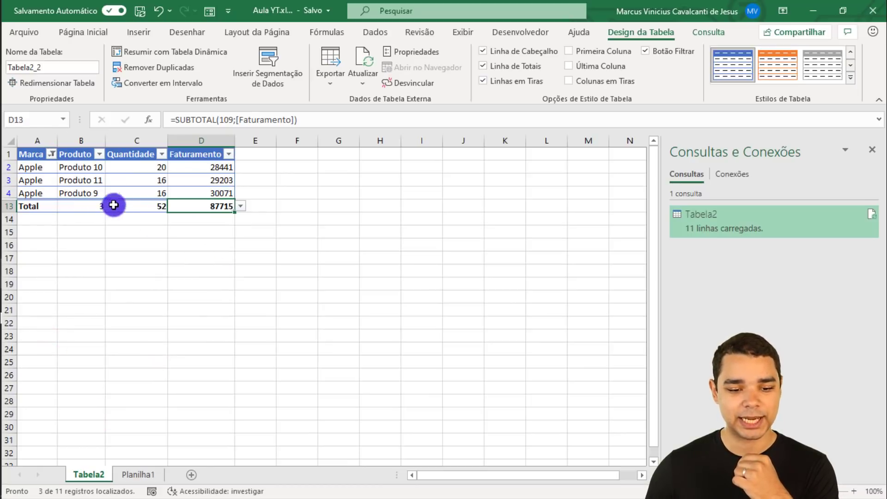
left_click(136, 204)
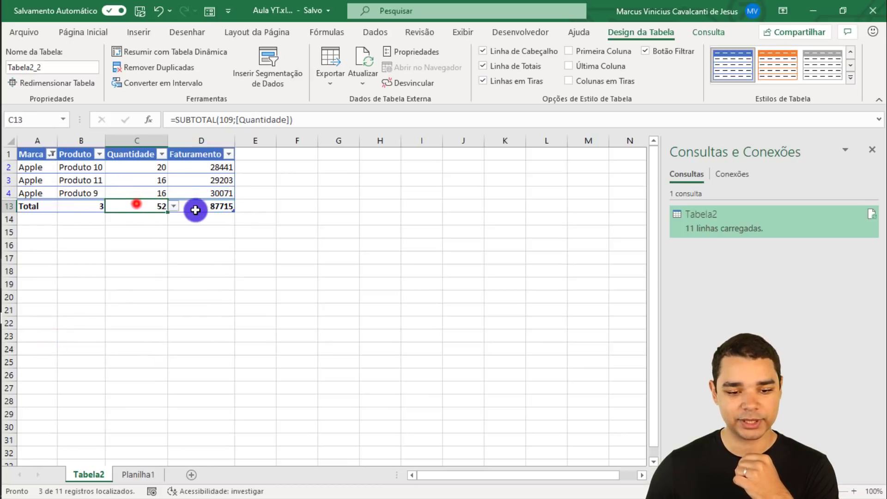
left_click(196, 210)
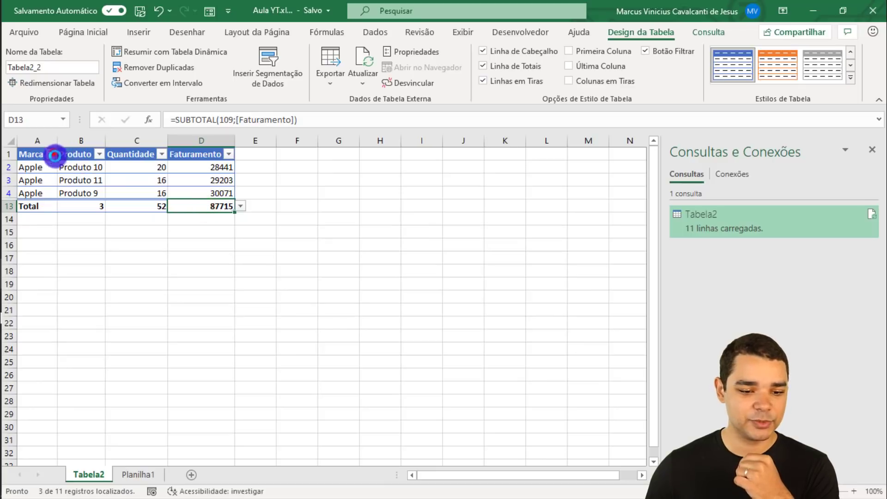
Step: Switch the Marca filter from Apple to Dell only and check the totals row
left_click(54, 156)
left_click(51, 318)
left_click(51, 330)
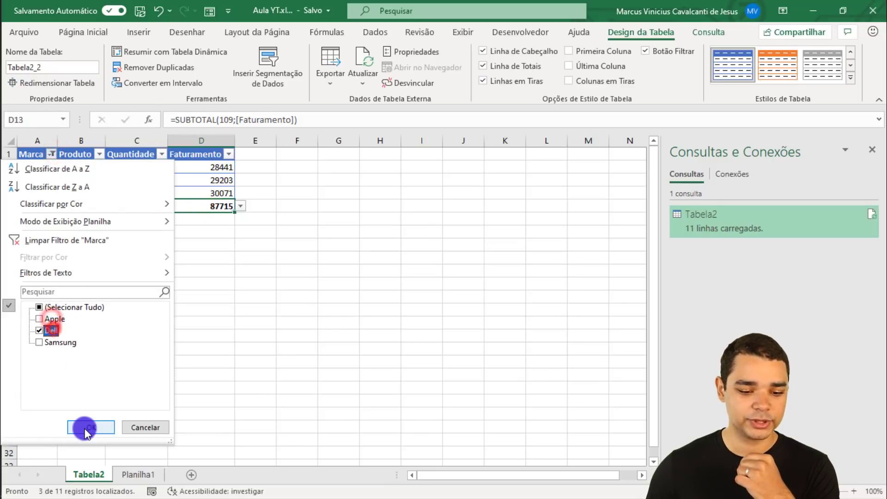
left_click(84, 429)
left_click(110, 204)
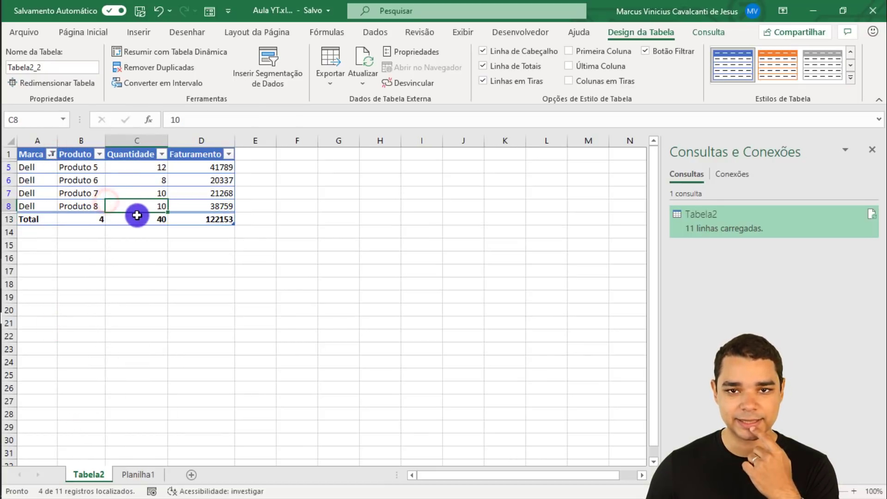
Step: Clear the Marca filter and look over the complete table with all brands
left_click(51, 154)
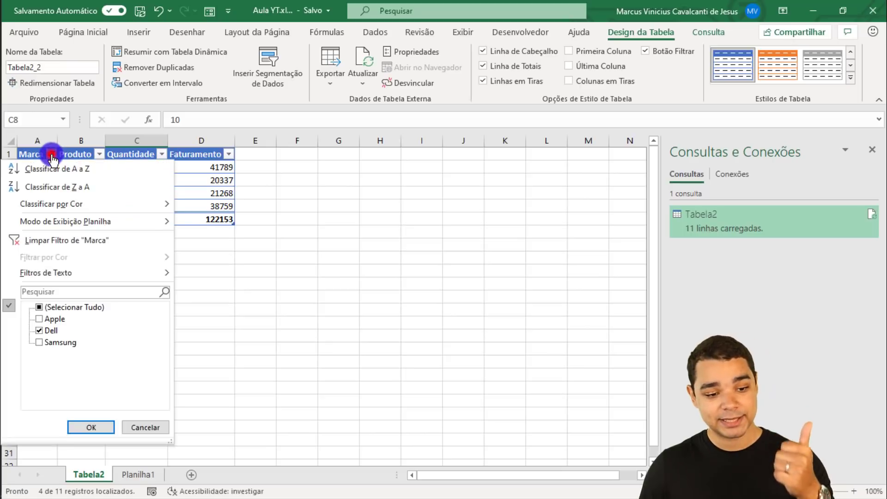
left_click(62, 241)
left_click(41, 166)
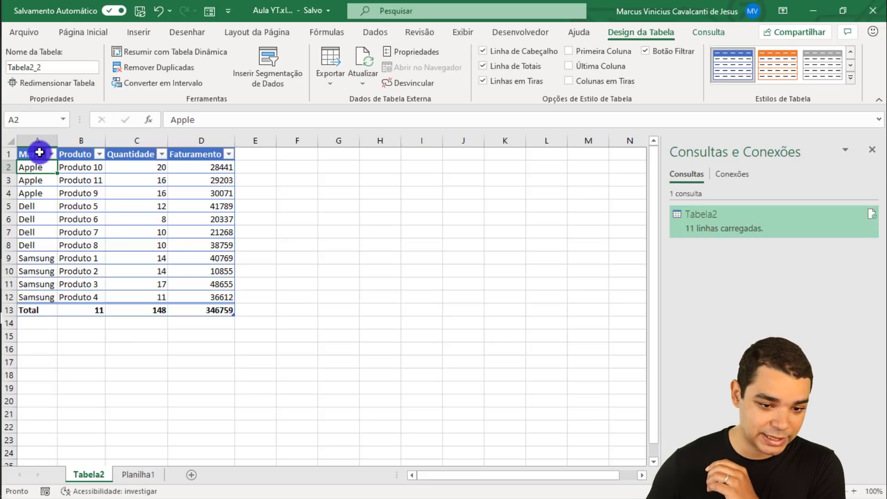
left_click_drag(34, 147, 206, 230)
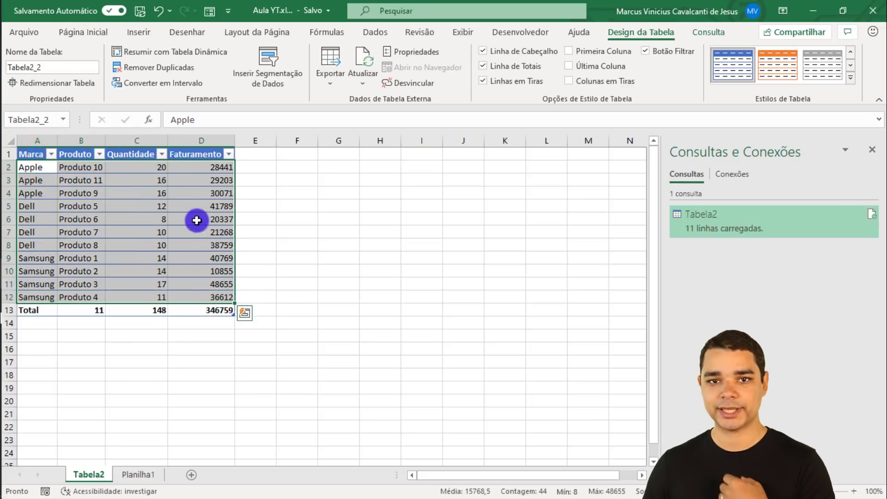
left_click(135, 164)
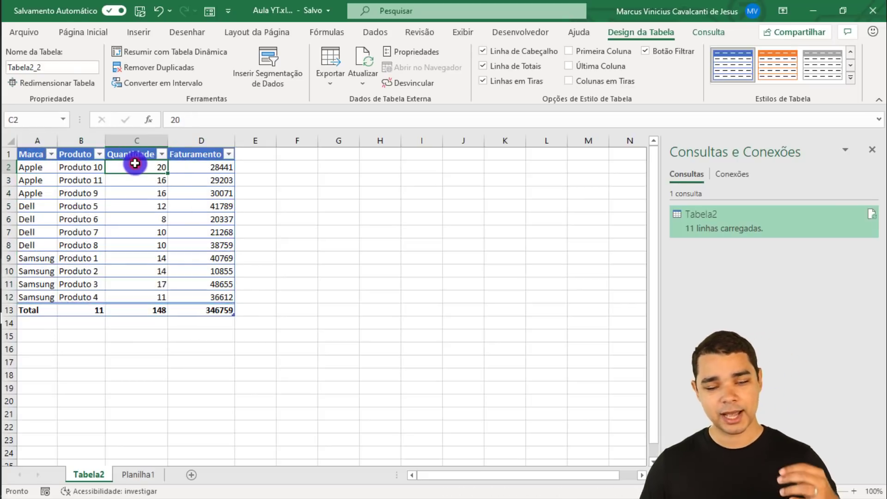